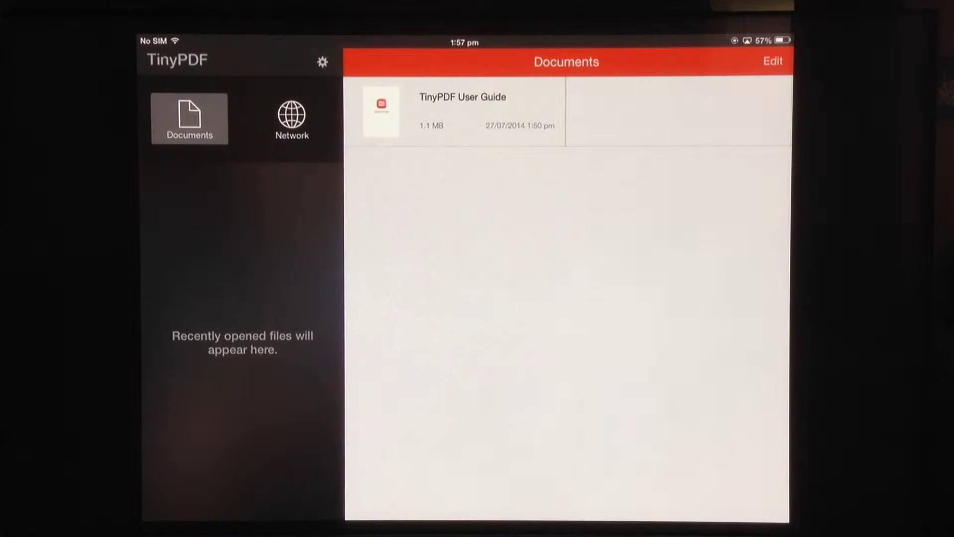
Download 'How to Study for a Test' from Dropbox via Network, then open it from Downloads
left_click(292, 120)
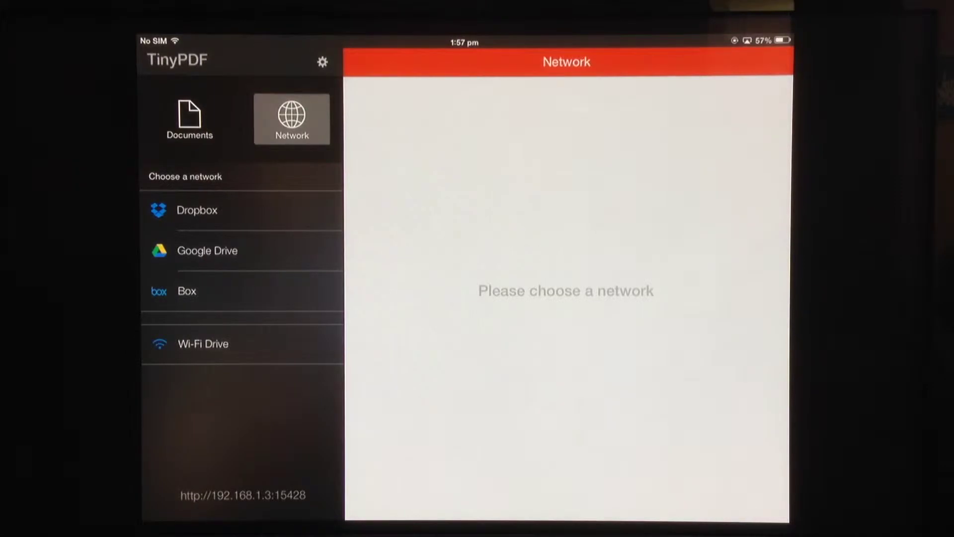
left_click(204, 344)
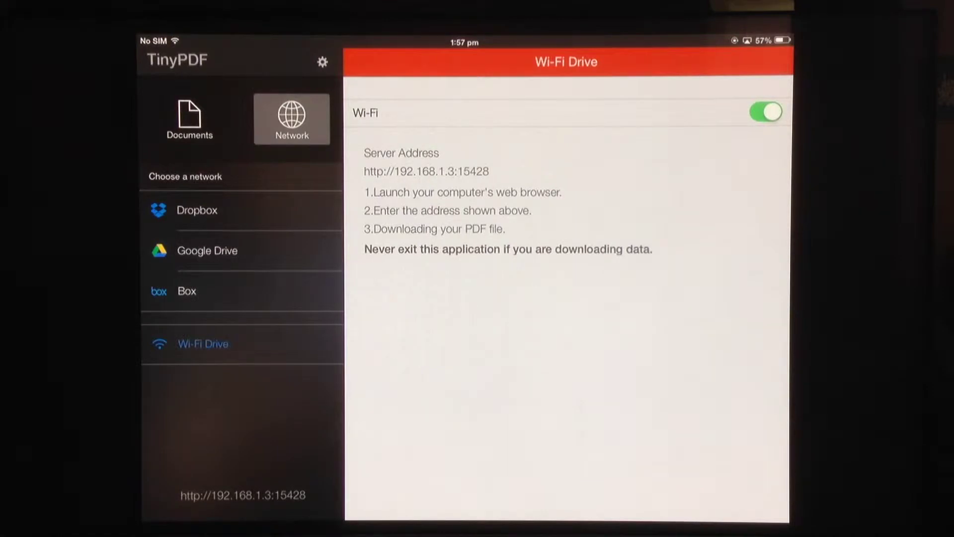
left_click(197, 209)
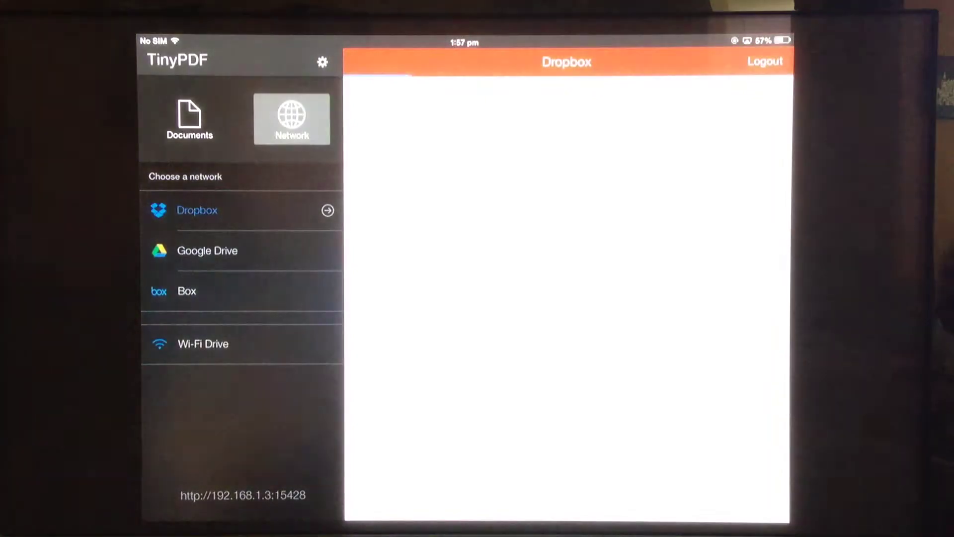
scroll(567, 298, "down", 5)
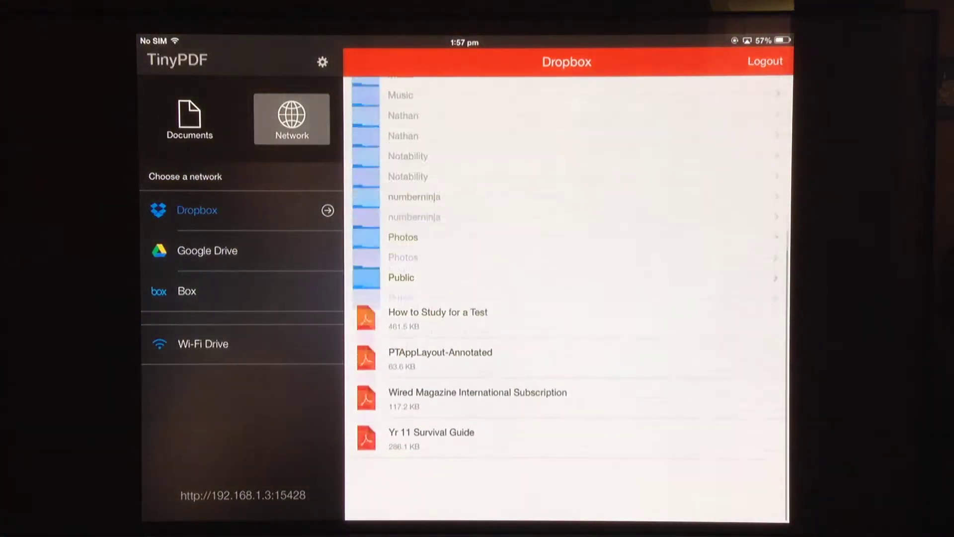
left_click(438, 360)
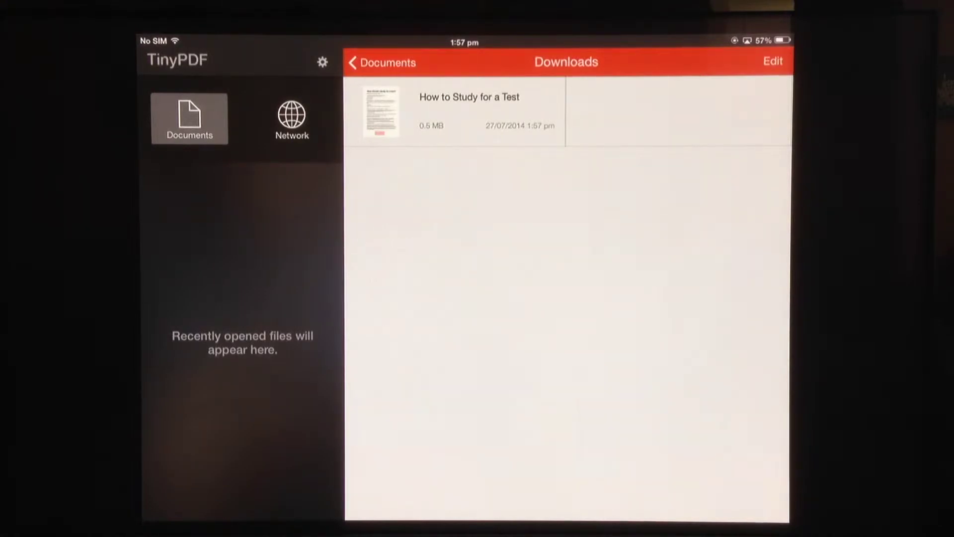
left_click(455, 110)
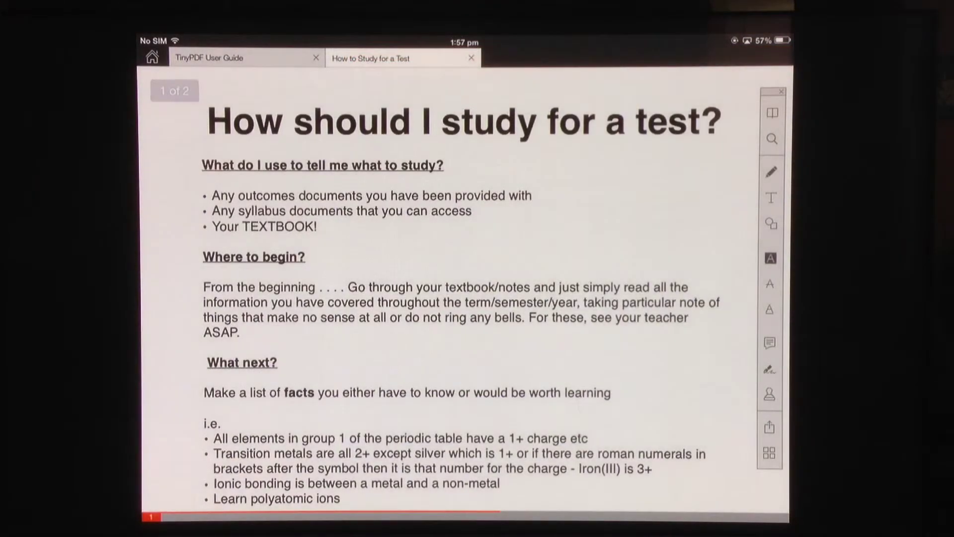
scroll(462, 298, "down", 5)
scroll(462, 299, "up", 10)
scroll(462, 298, "down", 10)
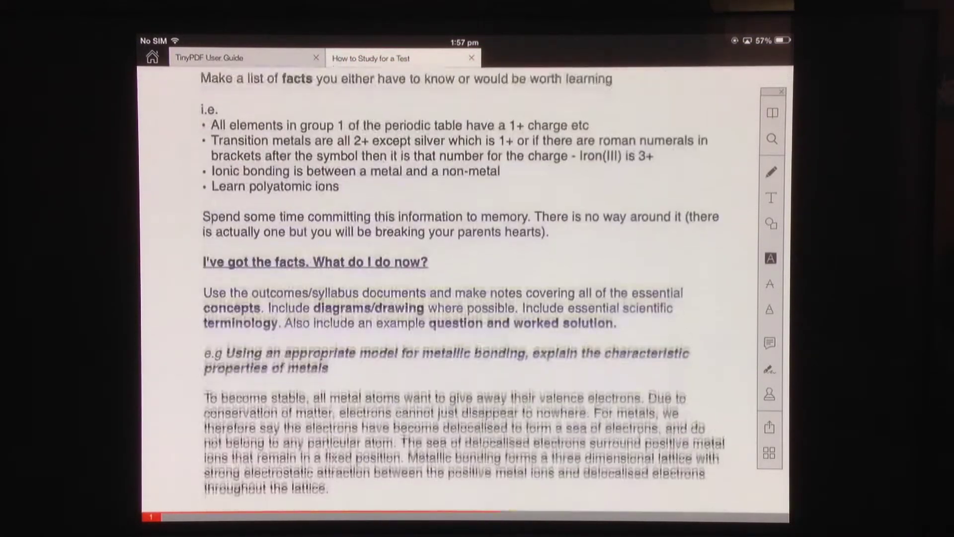
scroll(463, 298, "up", 15)
scroll(462, 299, "down", 5)
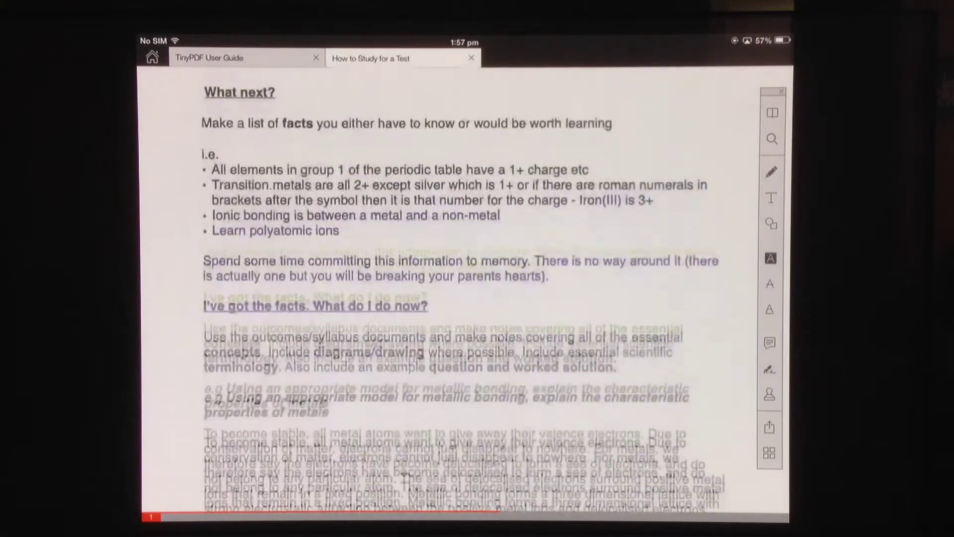
scroll(463, 298, "up", 5)
scroll(463, 298, "down", 10)
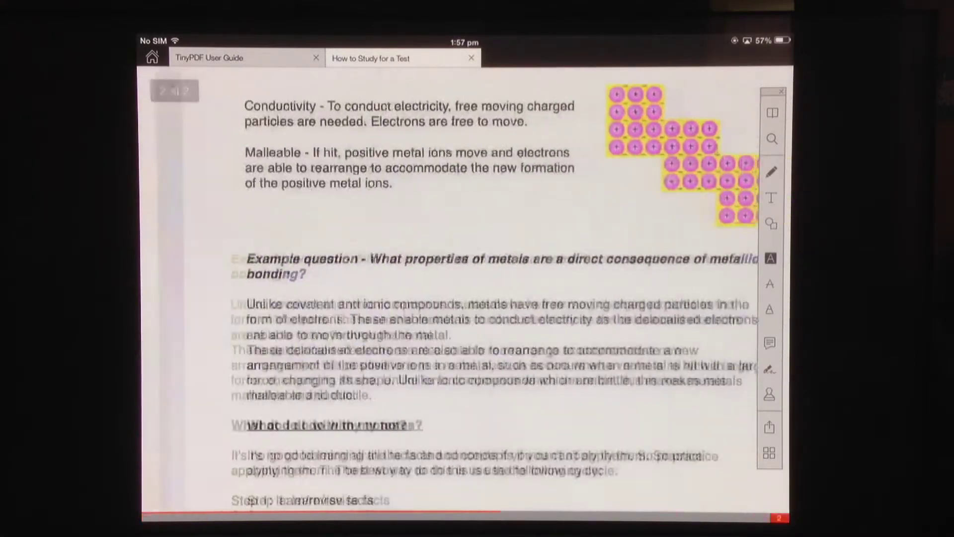
scroll(462, 298, "right", 3)
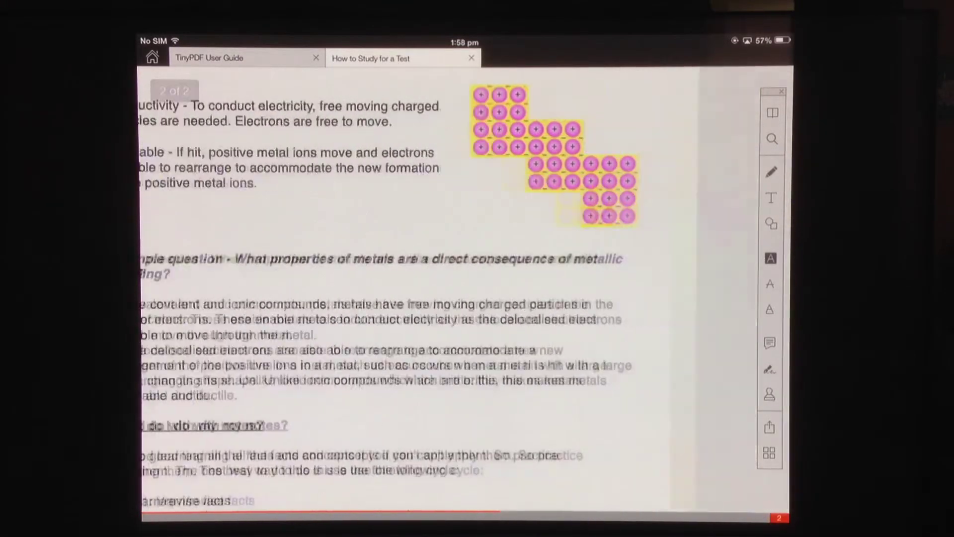
scroll(463, 299, "left", 5)
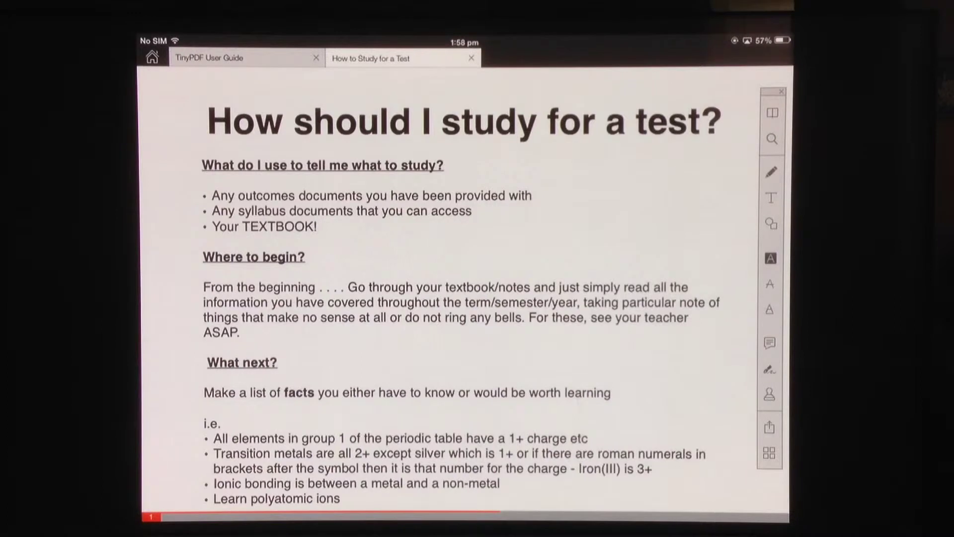
scroll(462, 298, "right", 5)
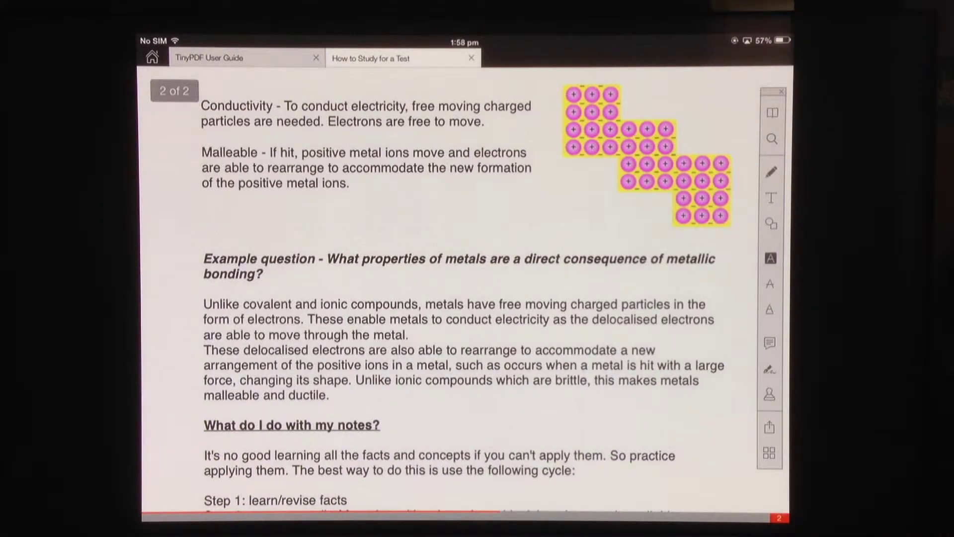
scroll(463, 298, "left", 5)
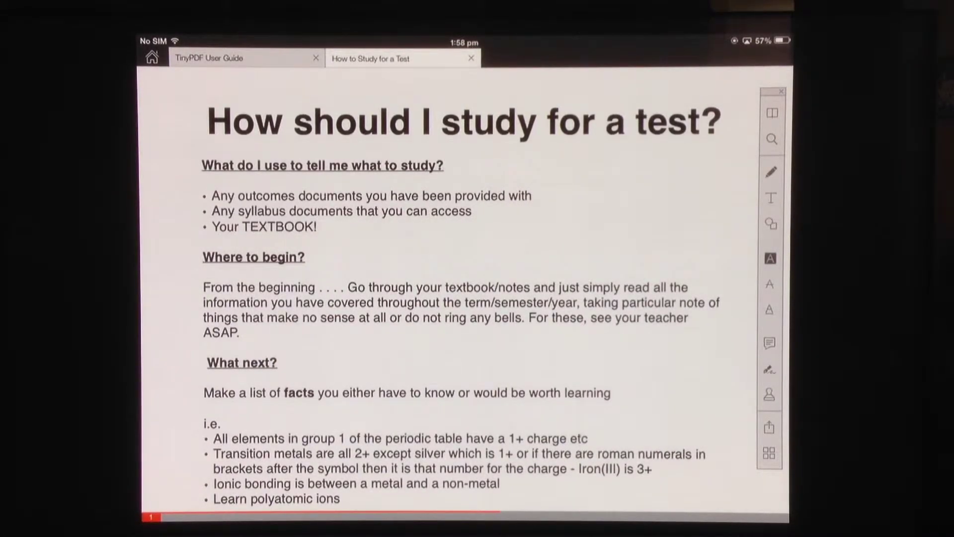
Draw a freehand red loop, then switch the pen to green with a thicker width
left_click(771, 171)
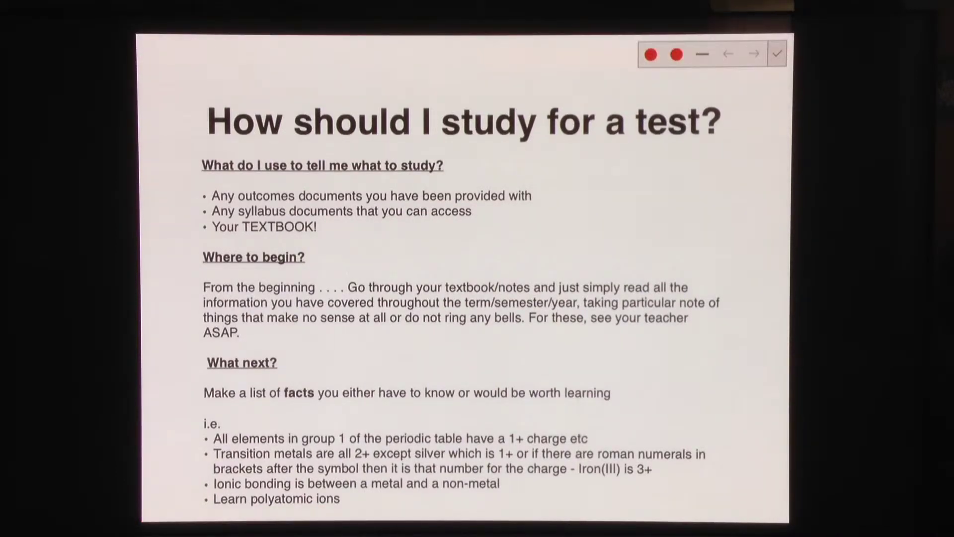
mouse_move(556, 198)
left_mouse_down()
mouse_move(473, 188)
mouse_move(511, 277)
left_mouse_up()
left_click(651, 54)
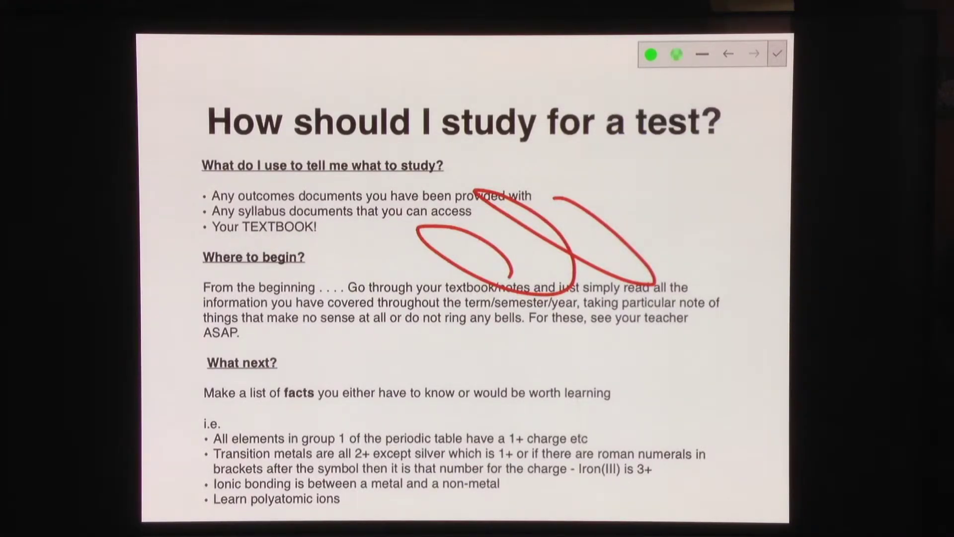
left_click(701, 54)
left_click(740, 85)
Undo the stray strokes and circle the opening bullets and paragraph in thick green
left_click_drag(739, 170, 597, 175)
left_click(729, 54)
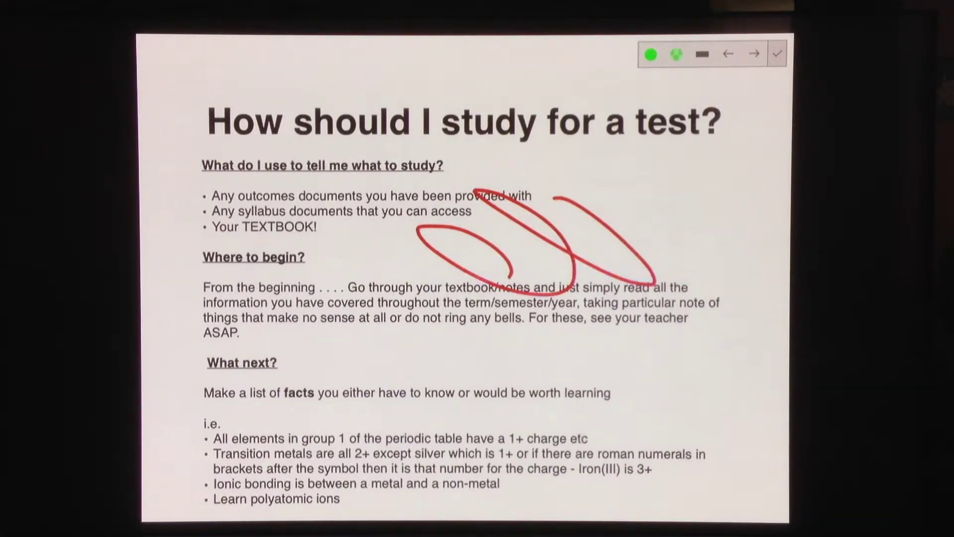
left_click(729, 54)
mouse_move(685, 137)
left_mouse_down()
mouse_move(723, 284)
mouse_move(660, 339)
mouse_move(515, 277)
left_mouse_up()
left_click(778, 53)
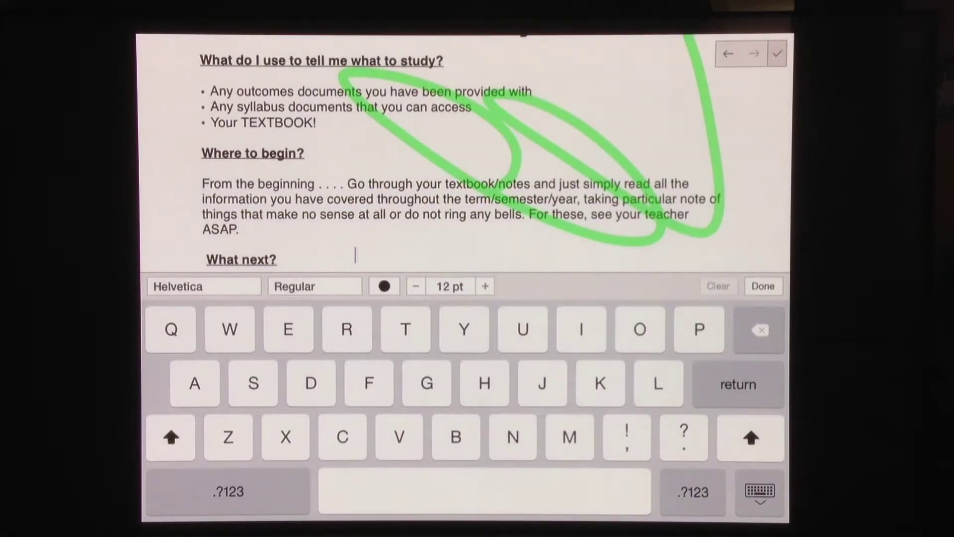
type("Enter ")
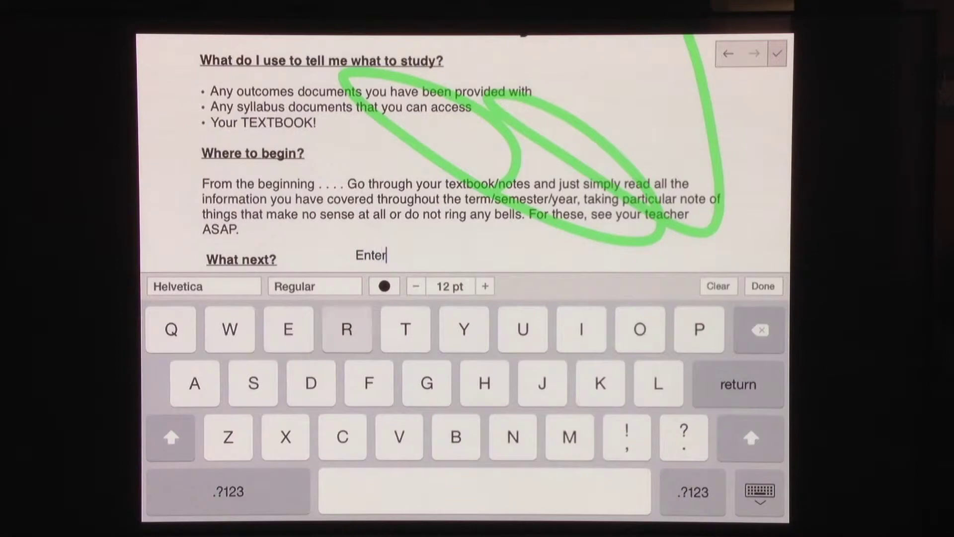
type("as t")
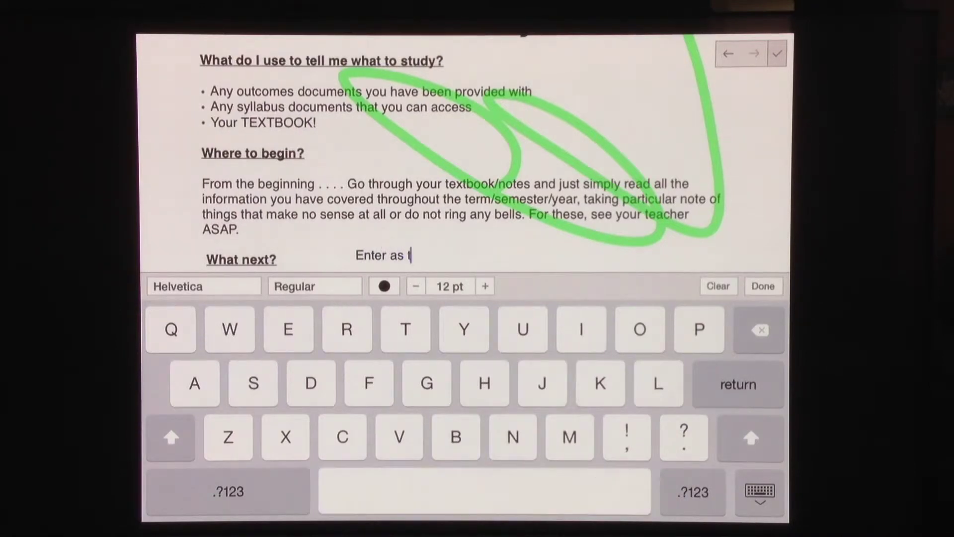
type("ype")
Format the 'Enter as type' note as bold, blue, 12 pt Marion and place it
left_click(204, 285)
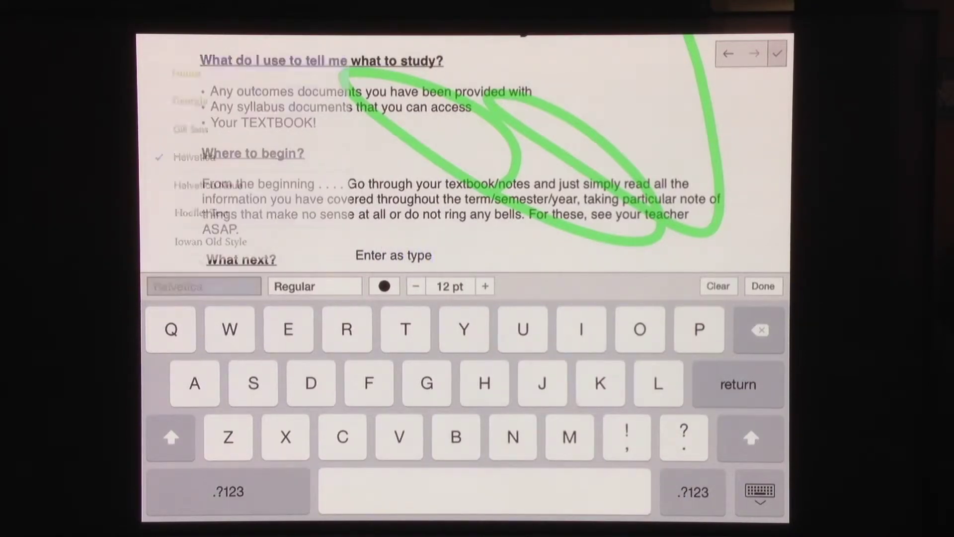
scroll(246, 149, "down", 3)
left_click(188, 173)
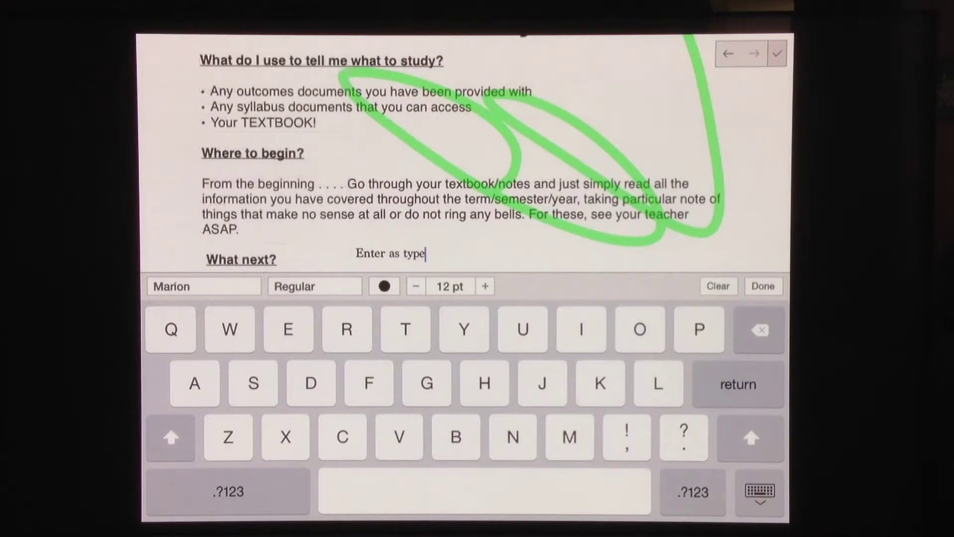
left_click(315, 285)
left_click(254, 244)
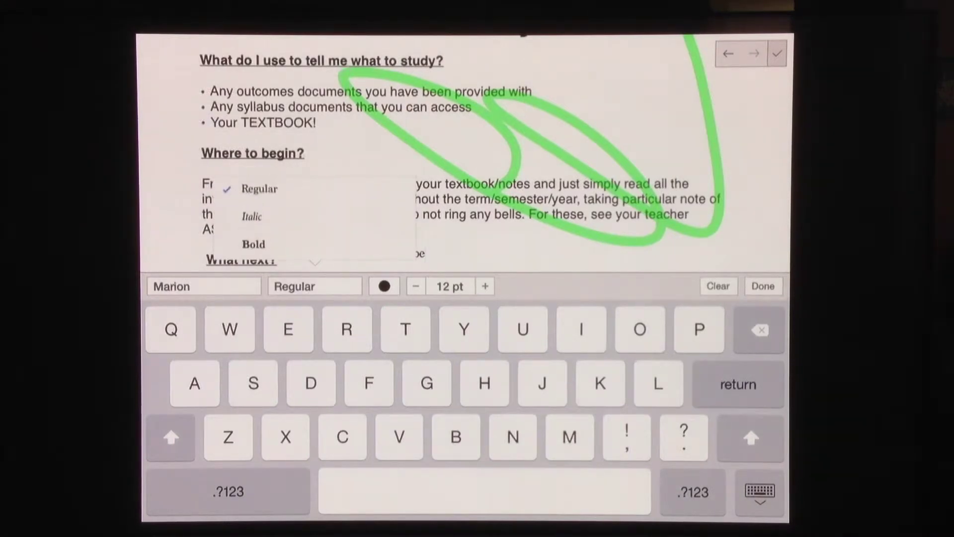
left_click(383, 286)
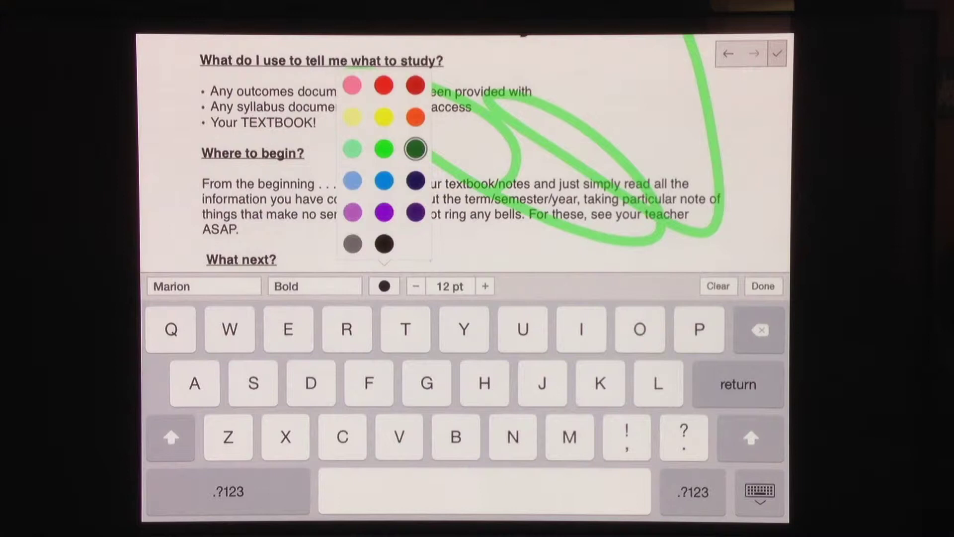
left_click(384, 181)
left_click(415, 285)
left_click(485, 285)
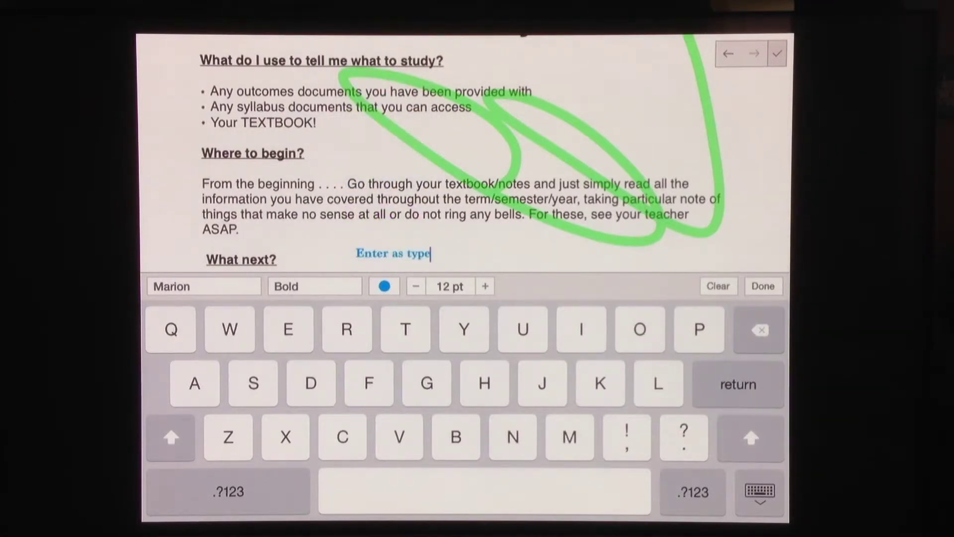
left_click(763, 286)
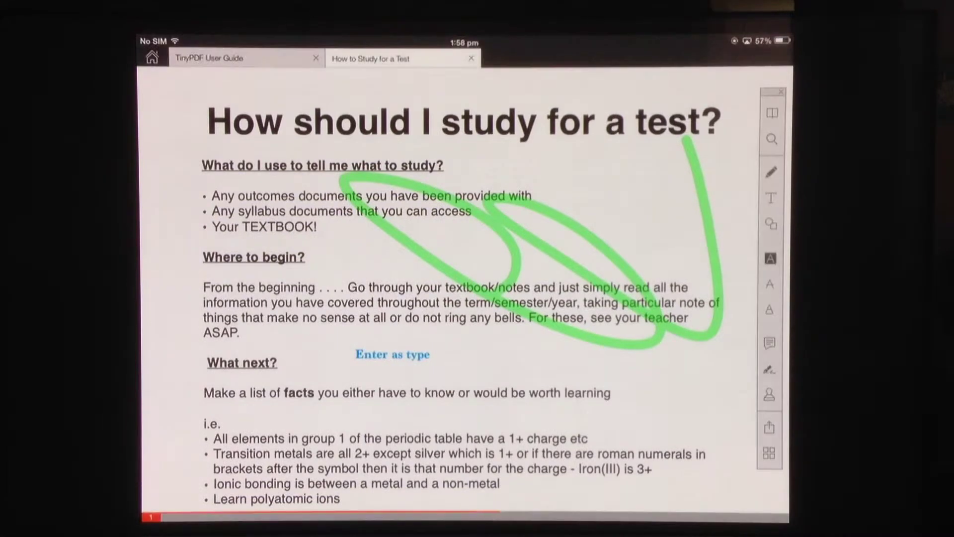
Draw a red arrow, a straight line and a circle on page 1
left_click(770, 224)
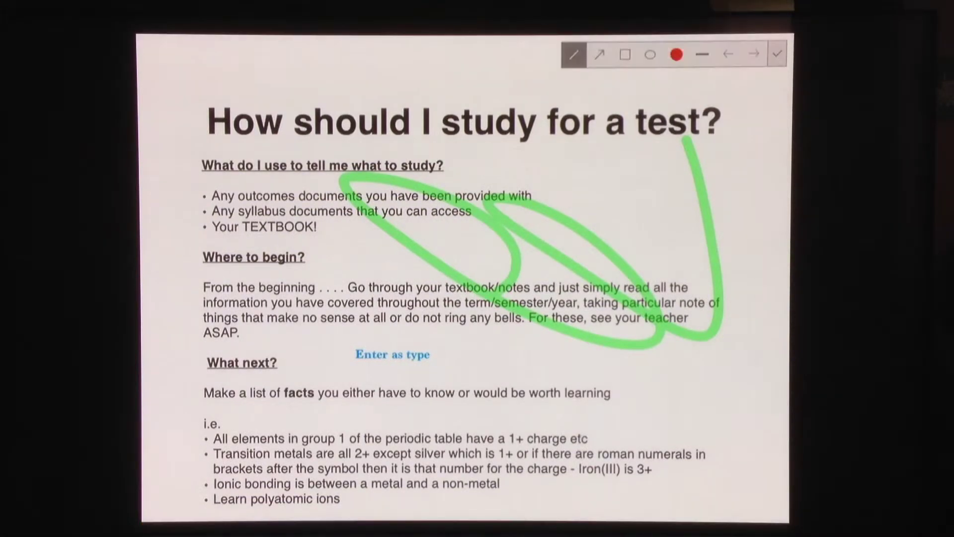
left_click(599, 54)
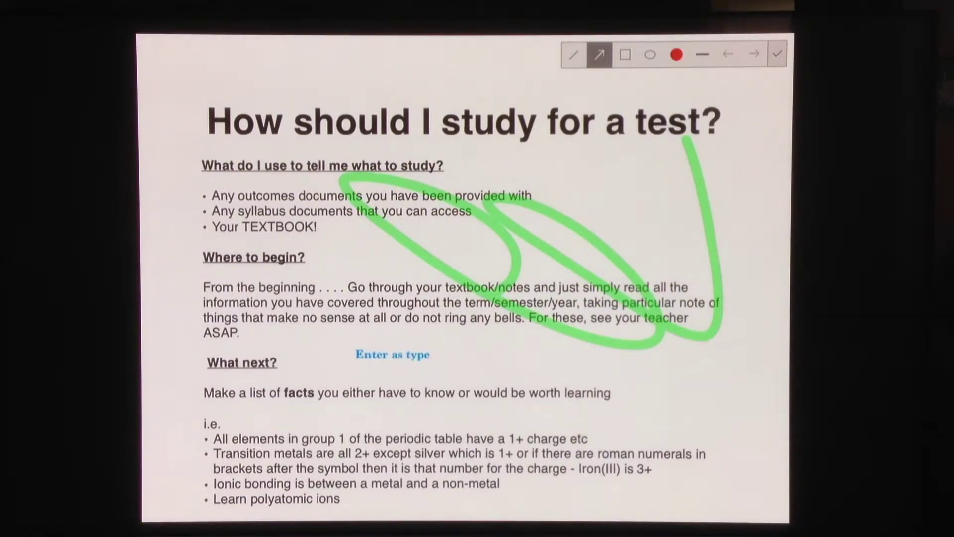
left_click_drag(456, 123, 624, 260)
left_click(574, 54)
left_click_drag(302, 171, 395, 284)
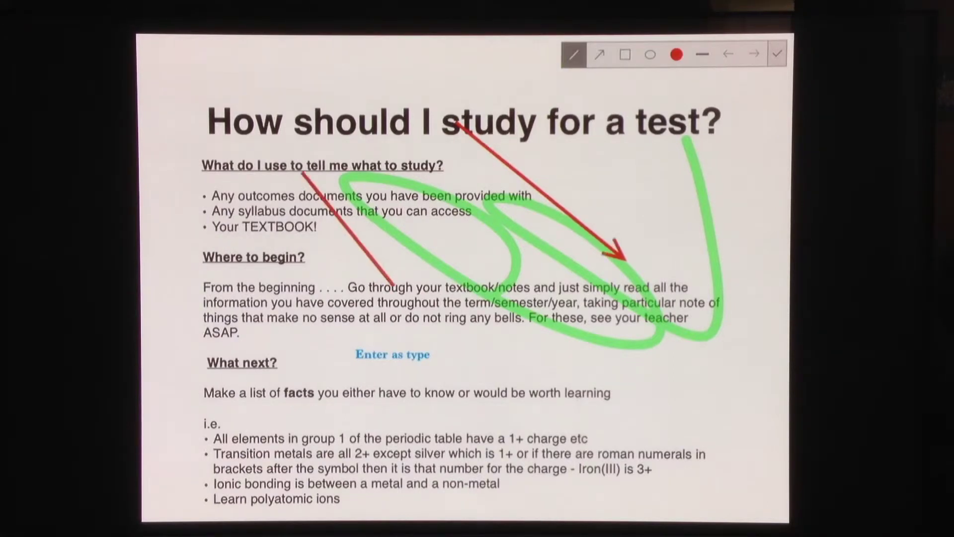
left_click(651, 54)
left_click_drag(571, 150, 677, 239)
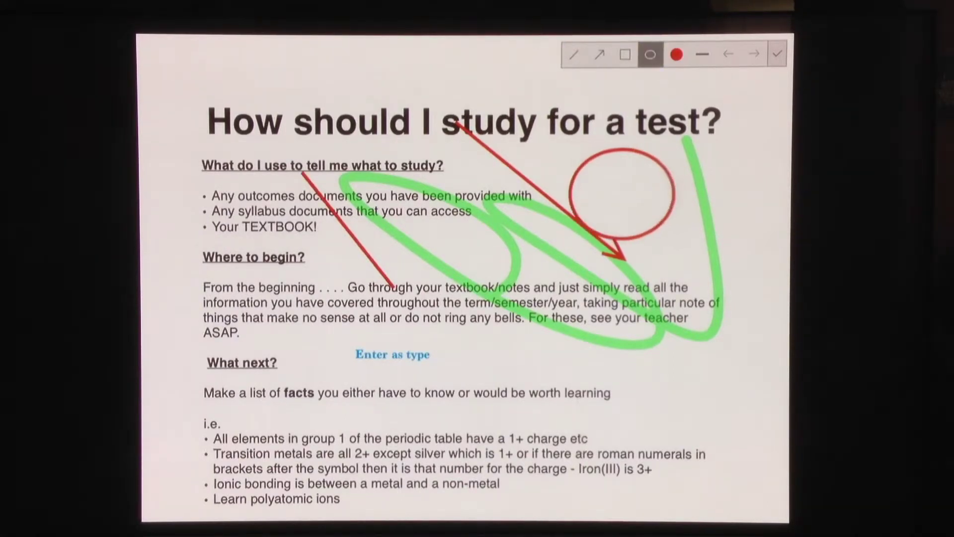
left_click(777, 54)
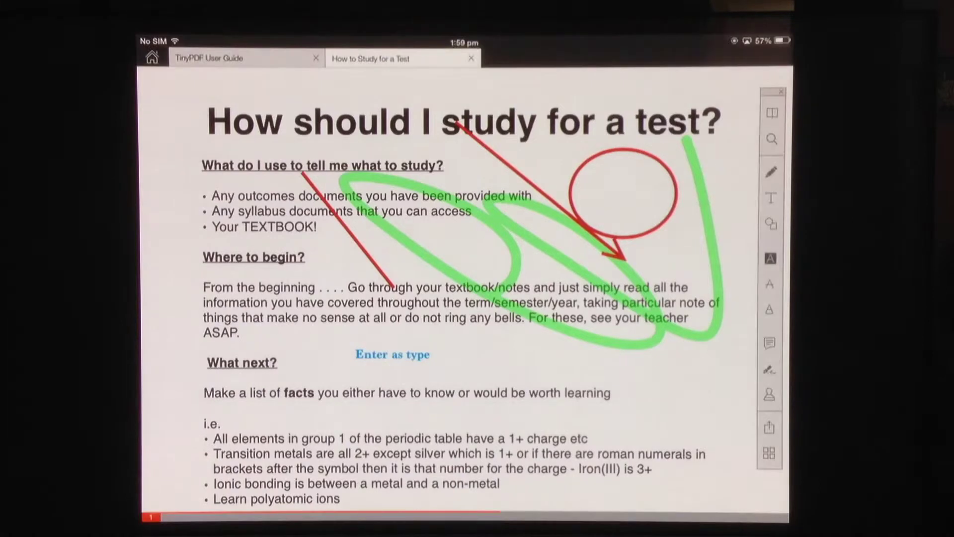
Highlight passages in the What next section in orange
left_click(771, 172)
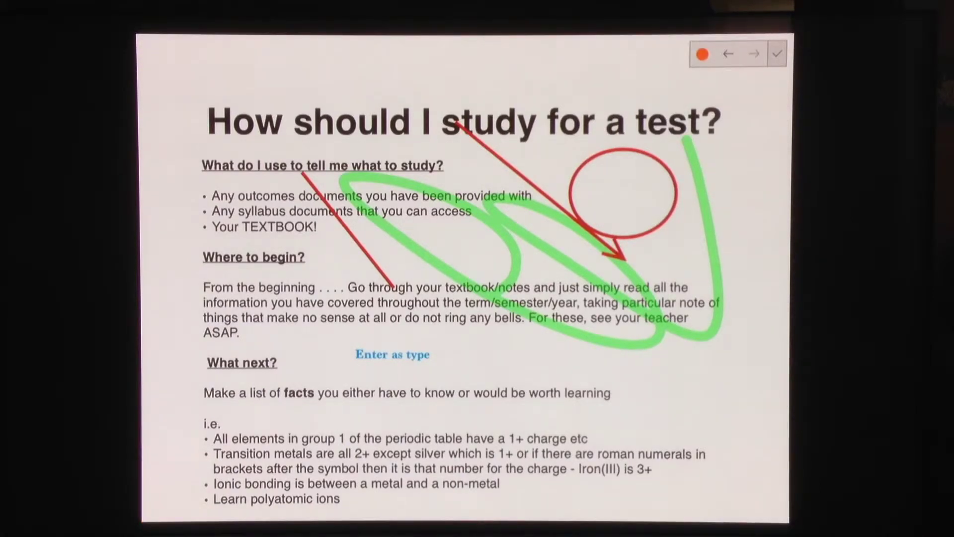
mouse_move(302, 438)
left_mouse_down()
mouse_move(373, 392)
mouse_move(612, 392)
left_mouse_up()
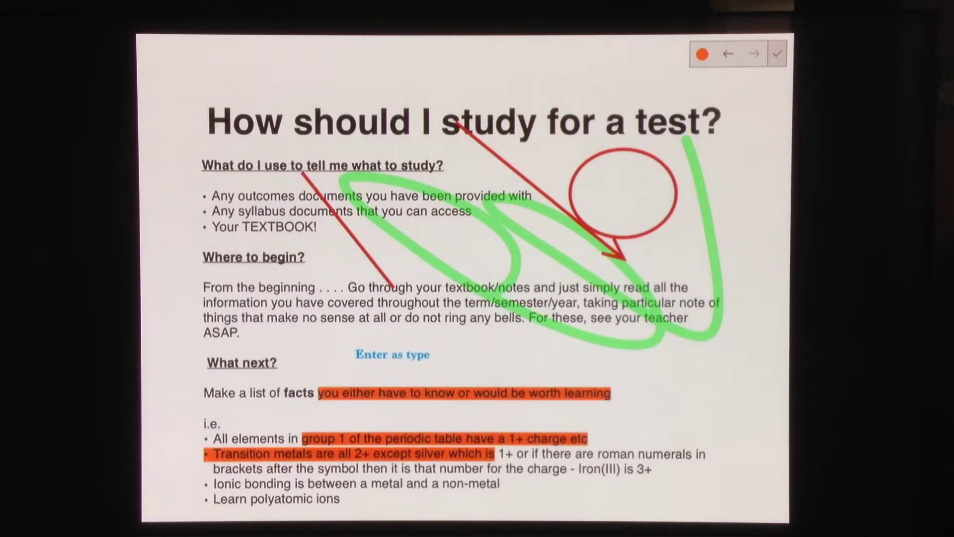
left_click(777, 53)
Strike through "make no sense at all"
left_click(770, 284)
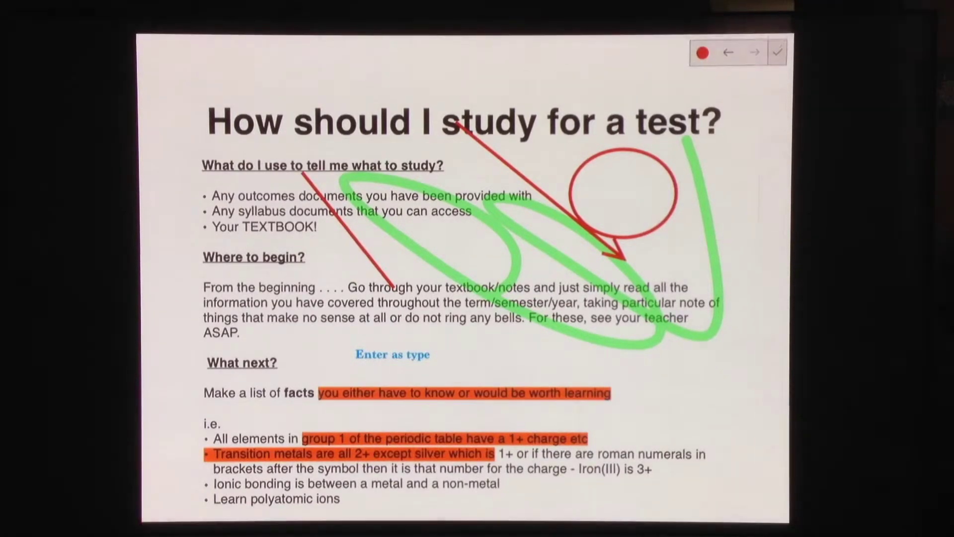
left_click_drag(267, 317, 387, 316)
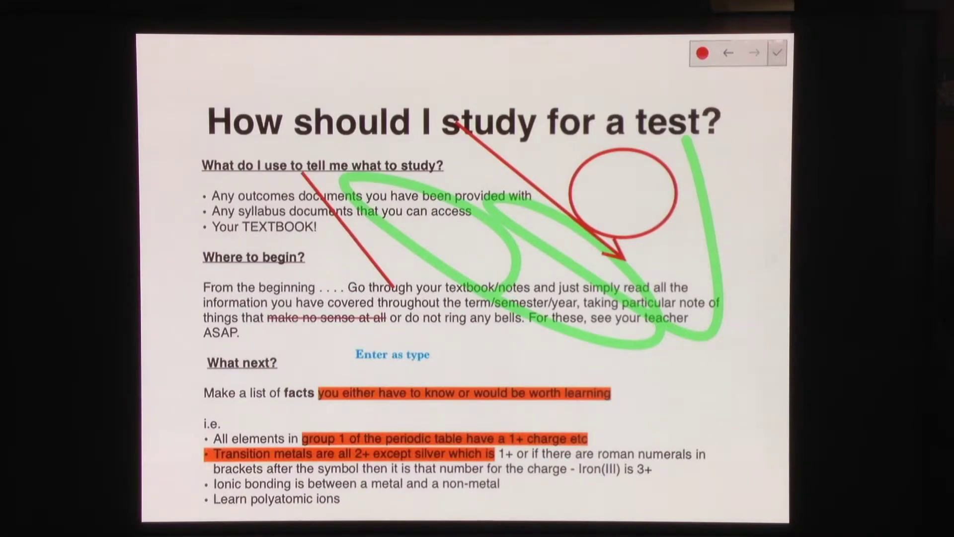
left_click(777, 53)
Underline "information you have covered" and "From the beginning"
left_click(770, 284)
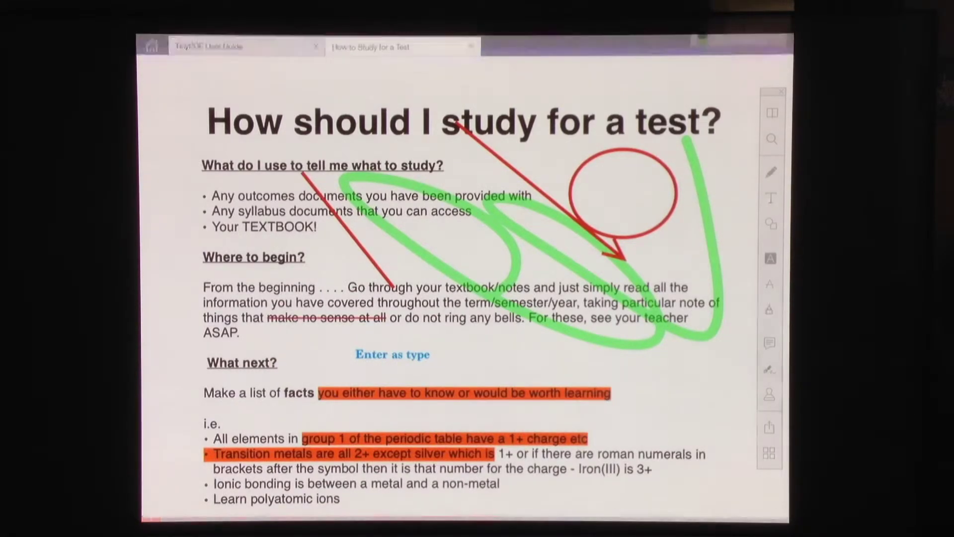
left_click_drag(283, 288, 371, 288)
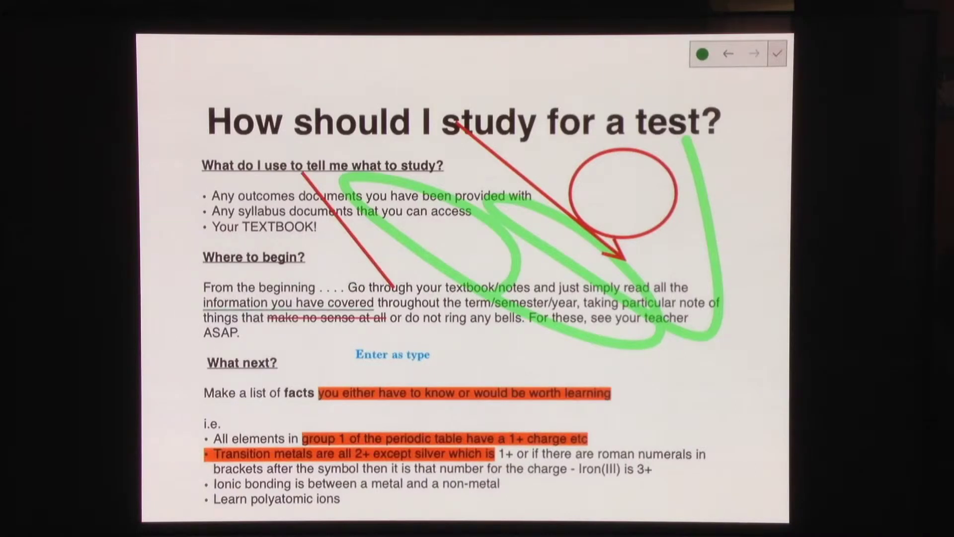
left_click_drag(204, 295, 322, 295)
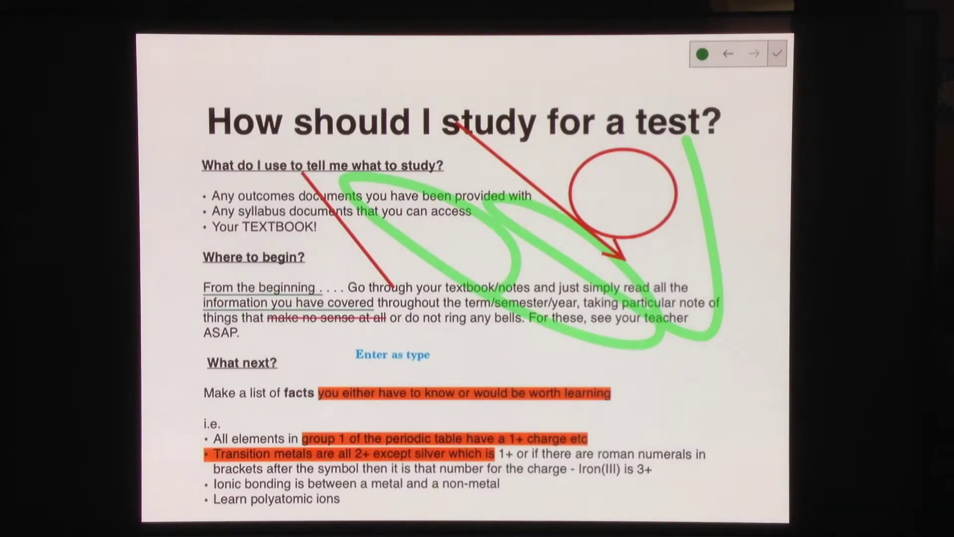
Finish underlining and pin a sticky note reading 'Add notes' beside the facts line
left_click(777, 54)
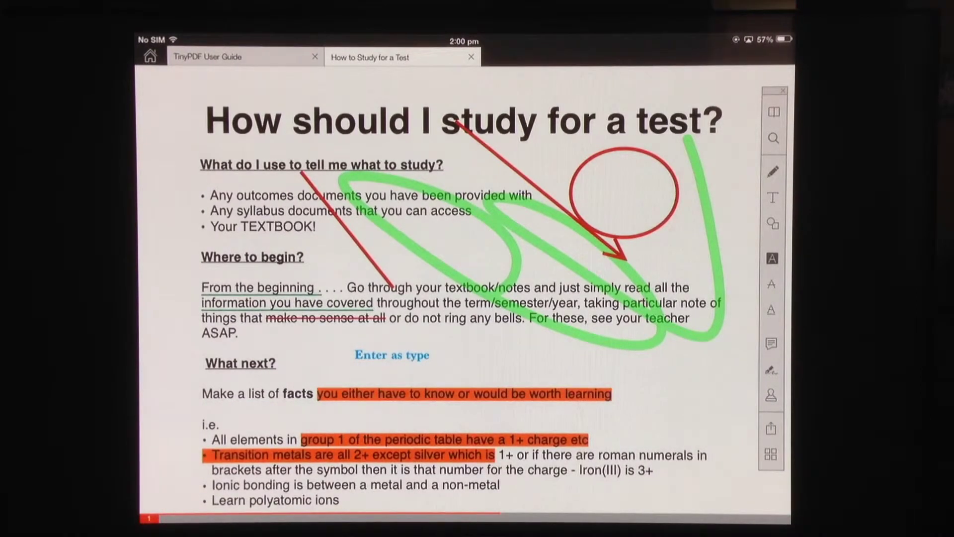
left_click(772, 344)
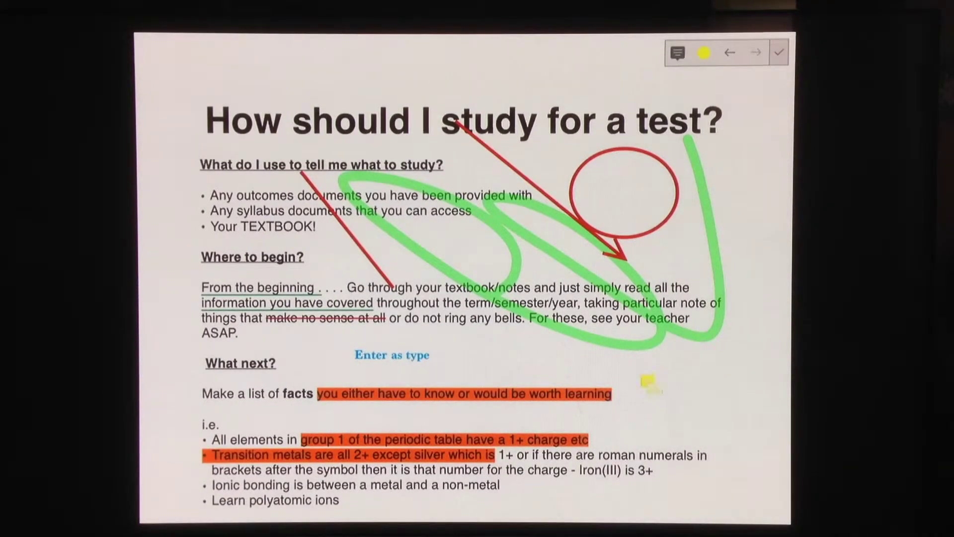
left_click(648, 382)
type("Ad")
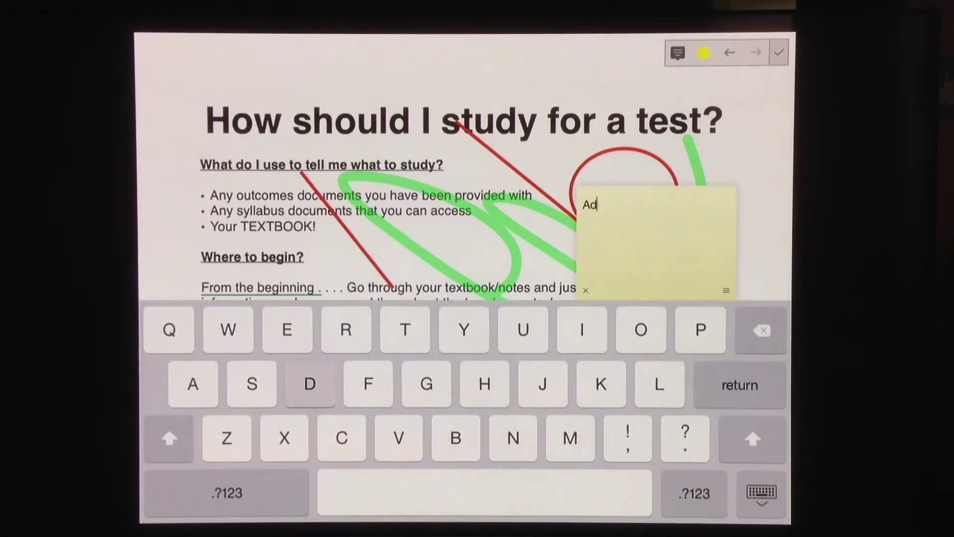
type("d notes")
left_click(761, 494)
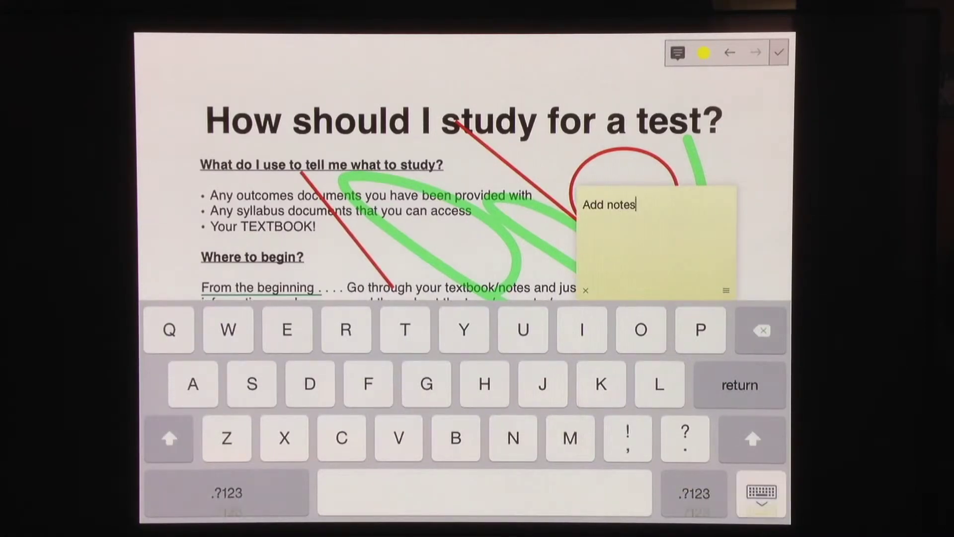
left_click(779, 53)
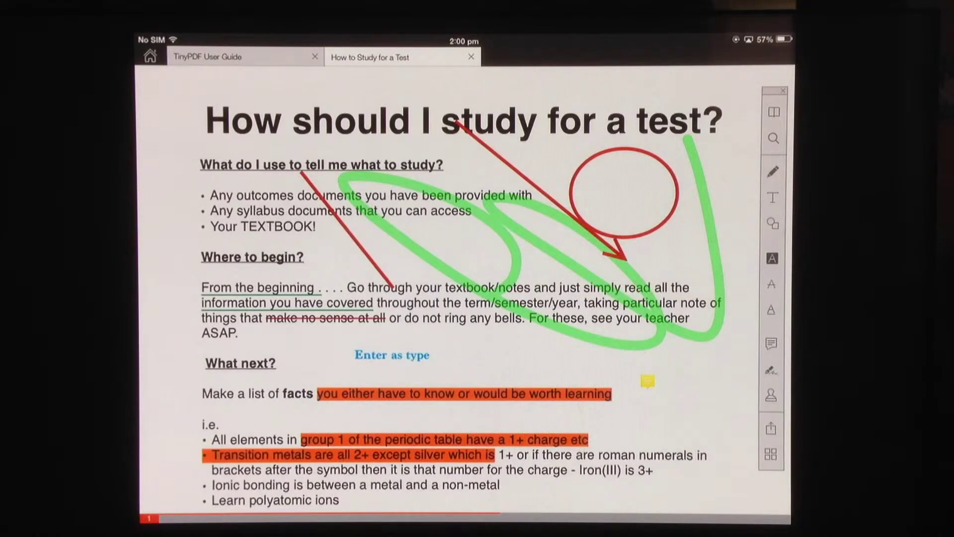
Reopen the sticky note and extend it to read 'Add notes add more'
left_click(647, 381)
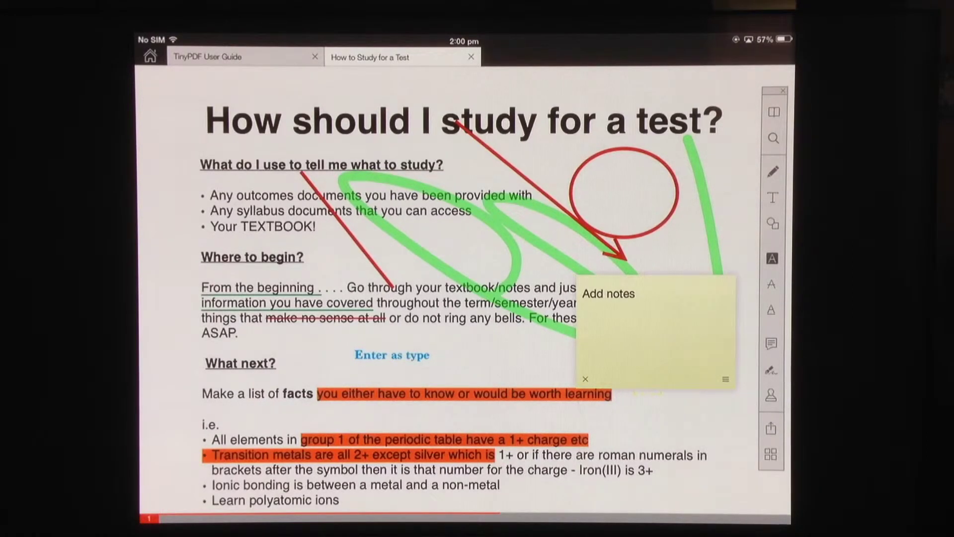
left_click(586, 379)
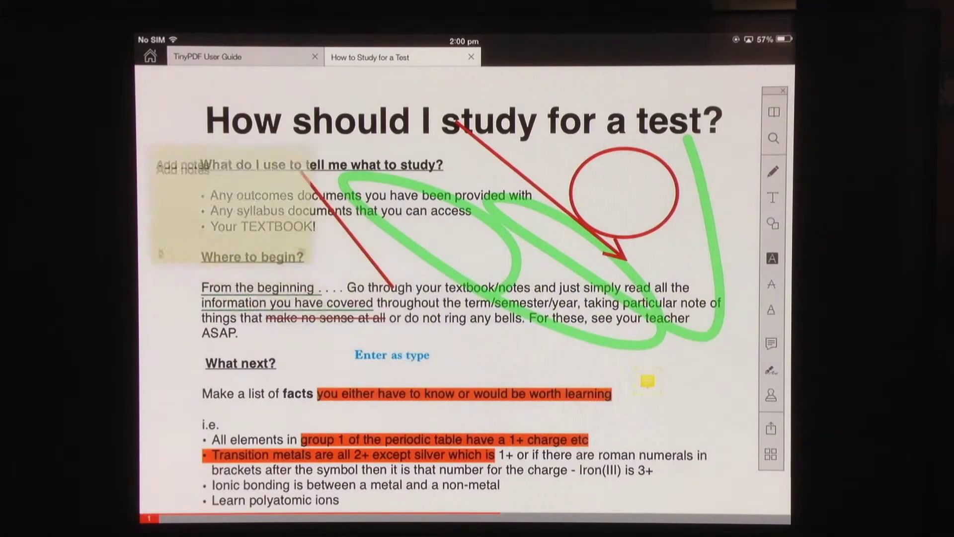
left_click(617, 253)
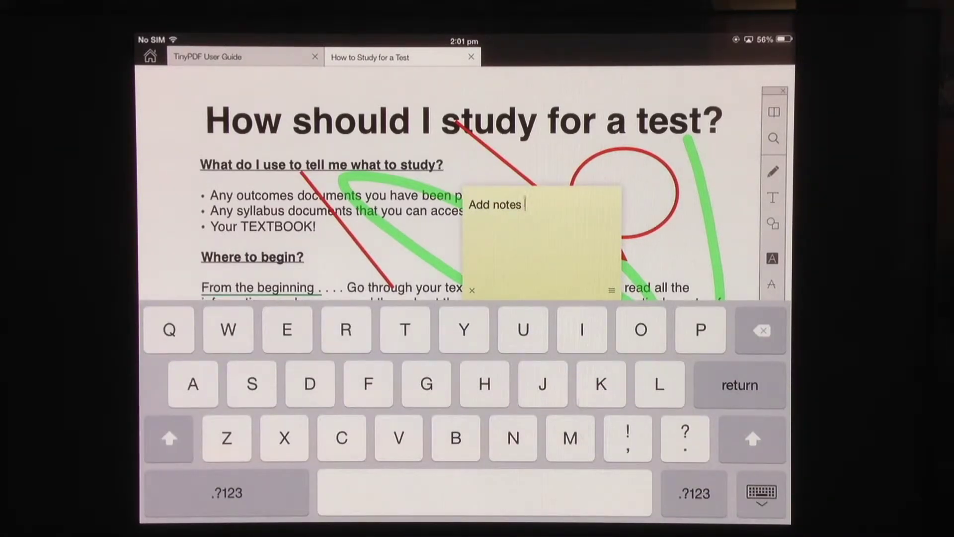
type("add ")
type("more")
left_click(761, 493)
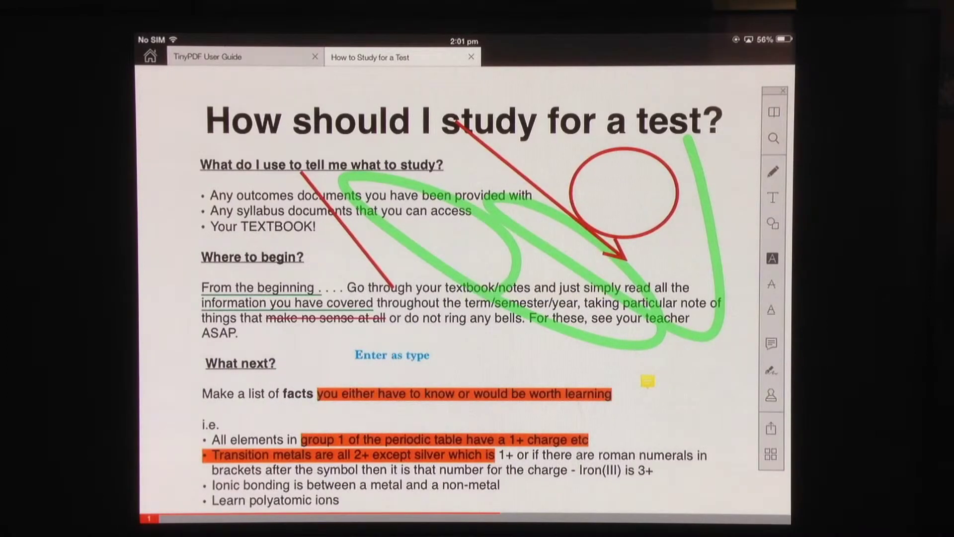
Draw and save a new black handwritten signature
left_click(771, 369)
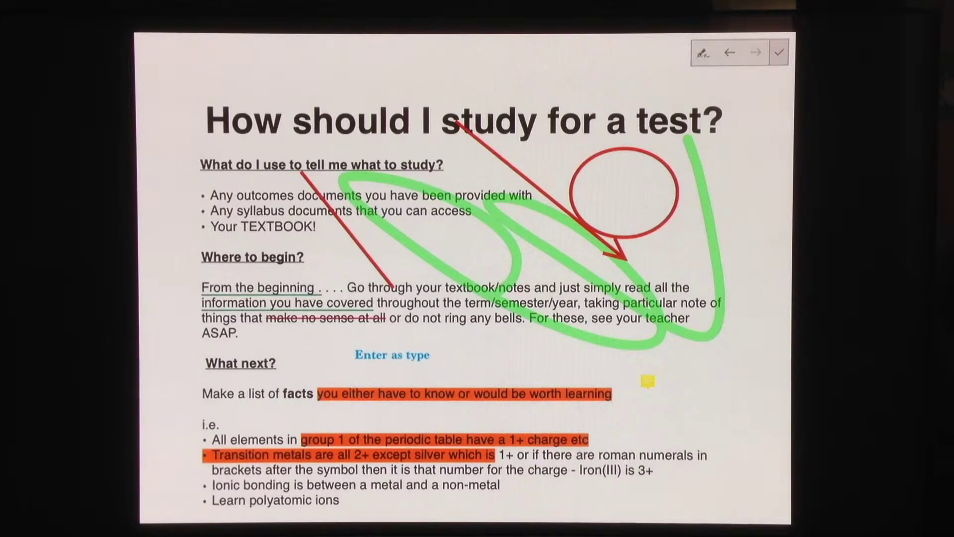
left_click(702, 52)
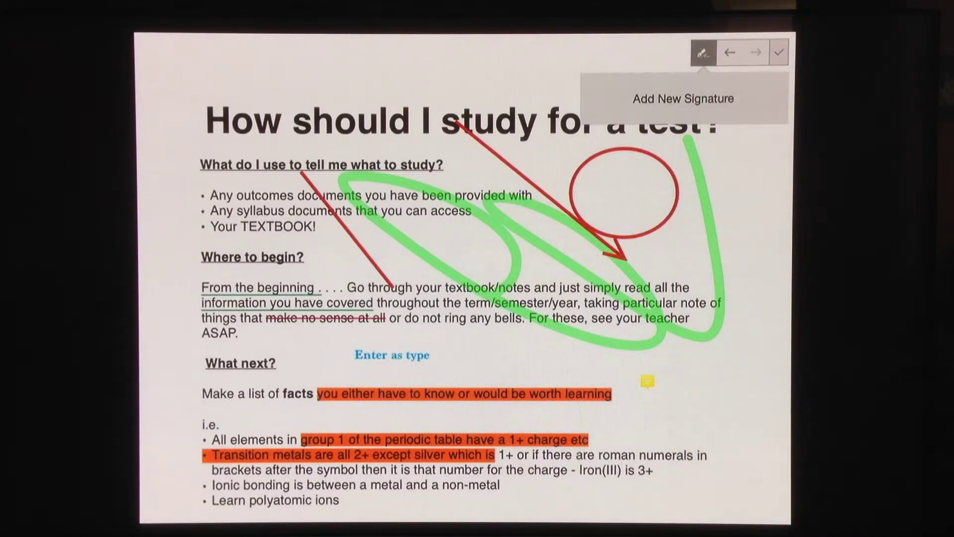
left_click(683, 98)
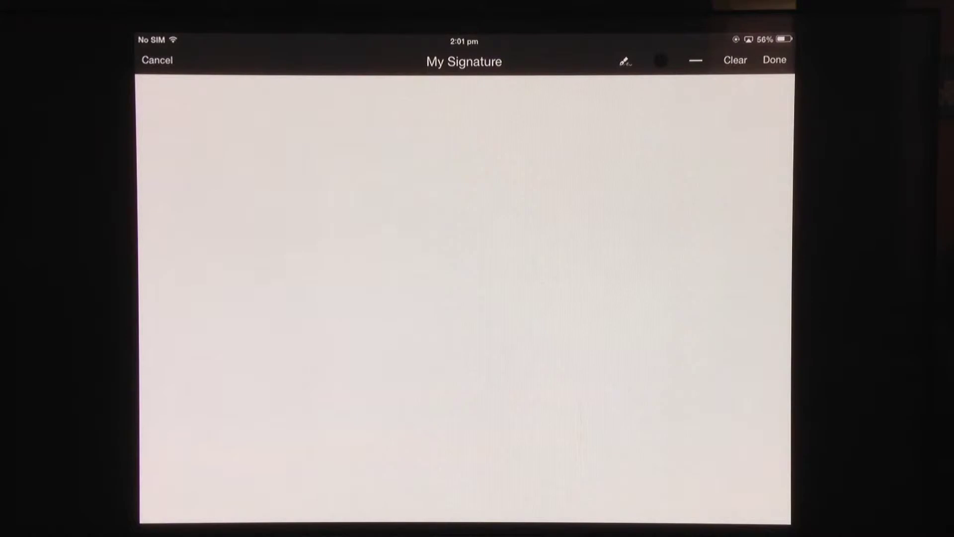
mouse_move(221, 396)
left_mouse_down()
mouse_move(262, 401)
mouse_move(330, 366)
mouse_move(383, 370)
left_mouse_up()
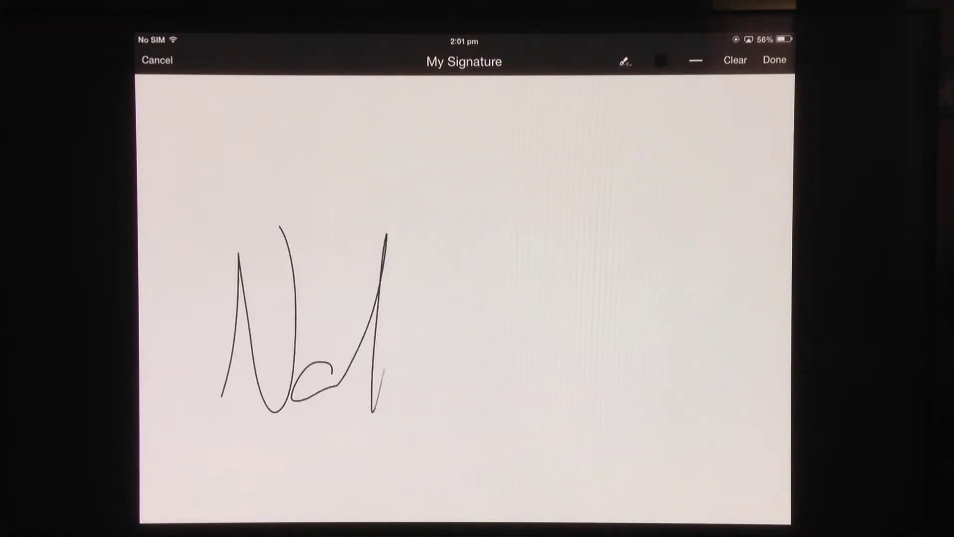
mouse_move(324, 319)
left_mouse_down()
mouse_move(438, 225)
mouse_move(655, 383)
left_mouse_up()
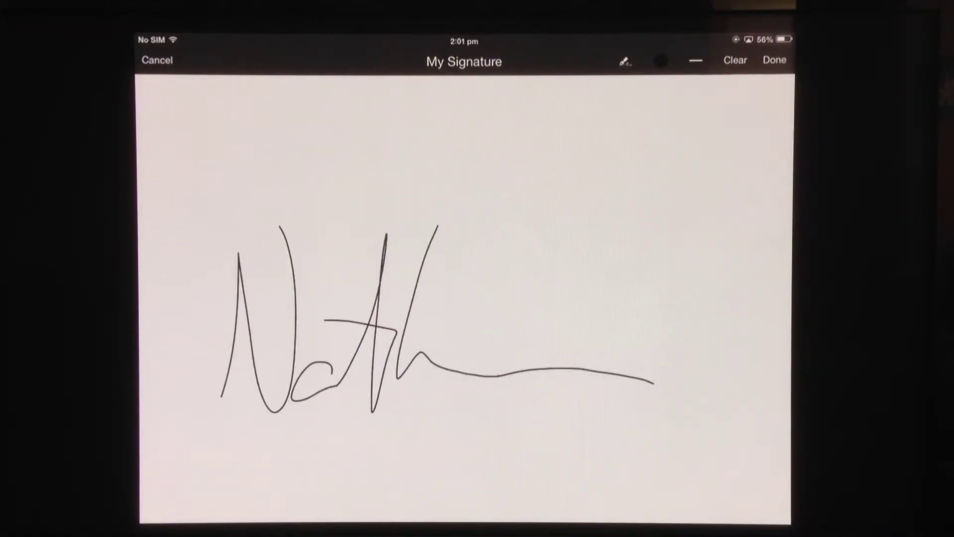
left_click(775, 59)
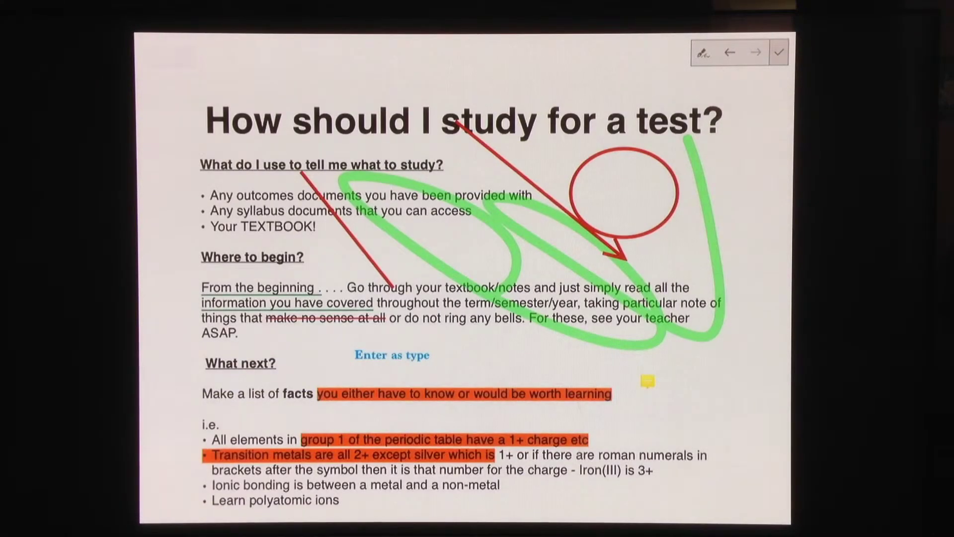
Place the signature below 'Enter as type', enlarge and deselect it, then re-enter signature mode
left_click(482, 258)
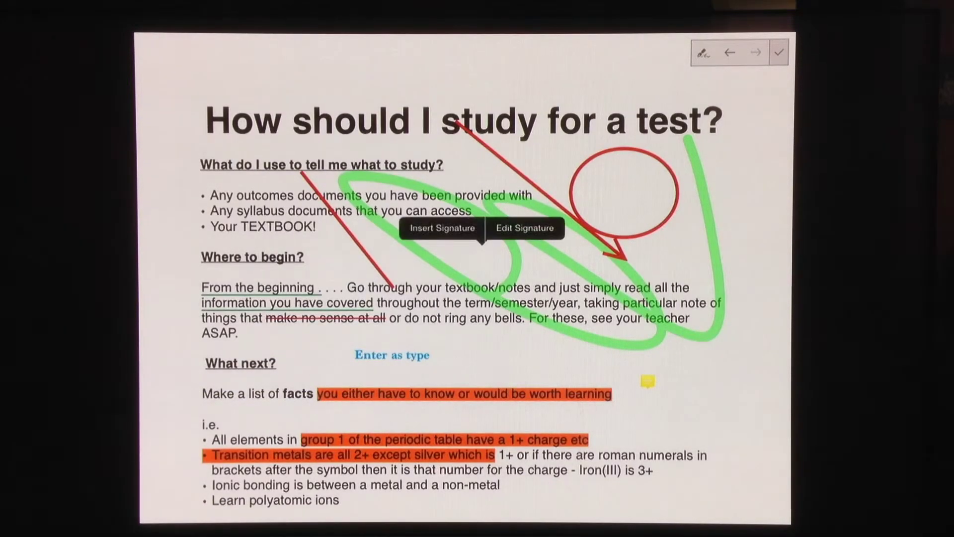
left_click(442, 230)
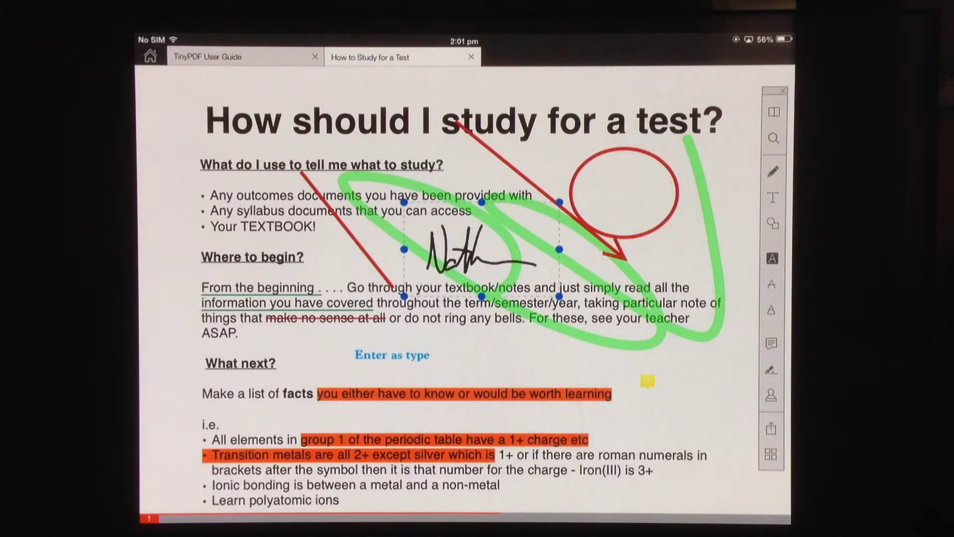
mouse_move(482, 249)
left_mouse_down()
mouse_move(517, 366)
mouse_move(337, 189)
mouse_move(582, 335)
mouse_move(499, 354)
left_mouse_up()
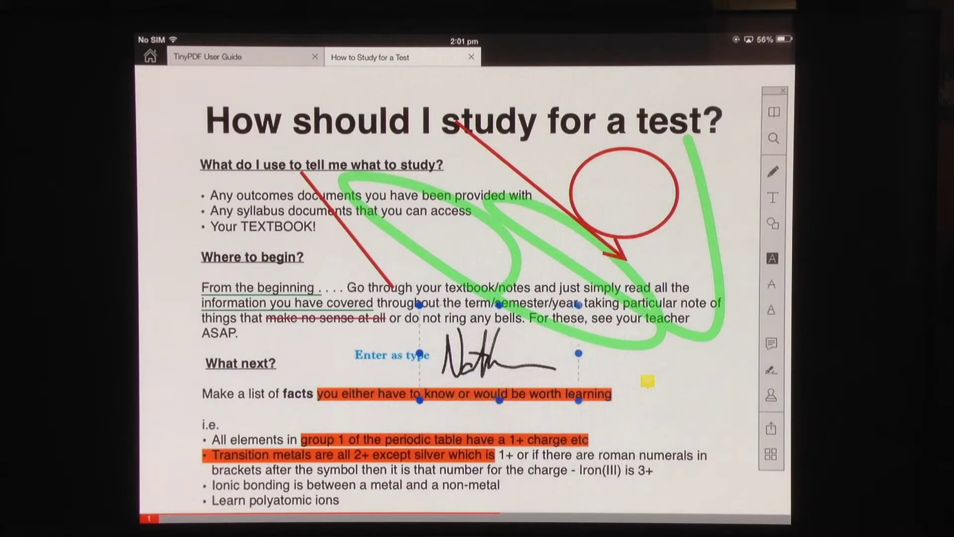
mouse_move(579, 400)
left_mouse_down()
mouse_move(694, 447)
mouse_move(484, 365)
mouse_move(582, 395)
mouse_move(625, 421)
left_mouse_up()
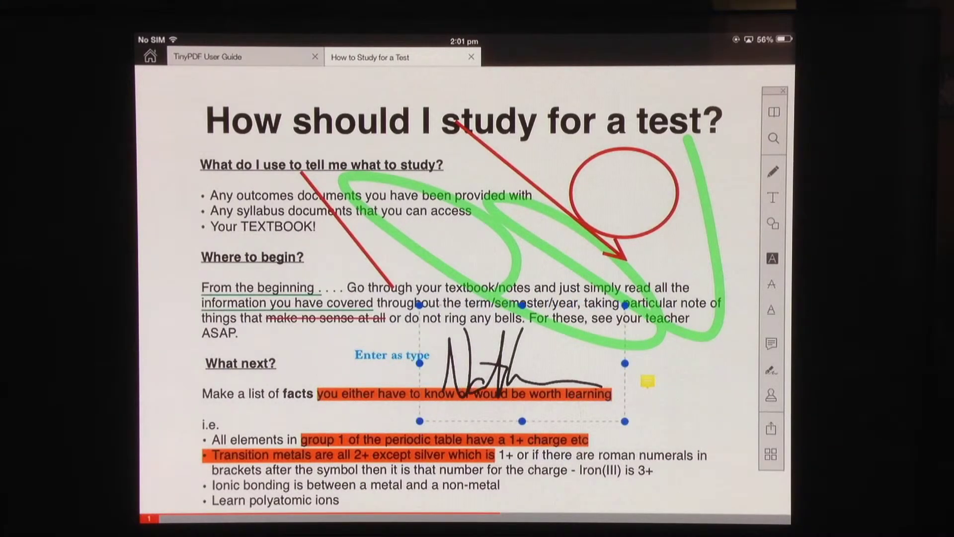
left_click(708, 403)
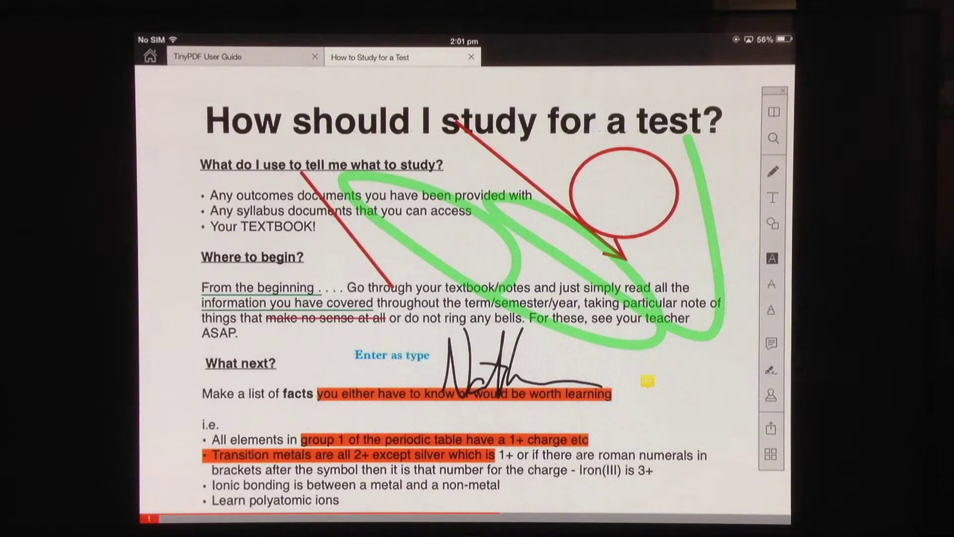
left_click(772, 369)
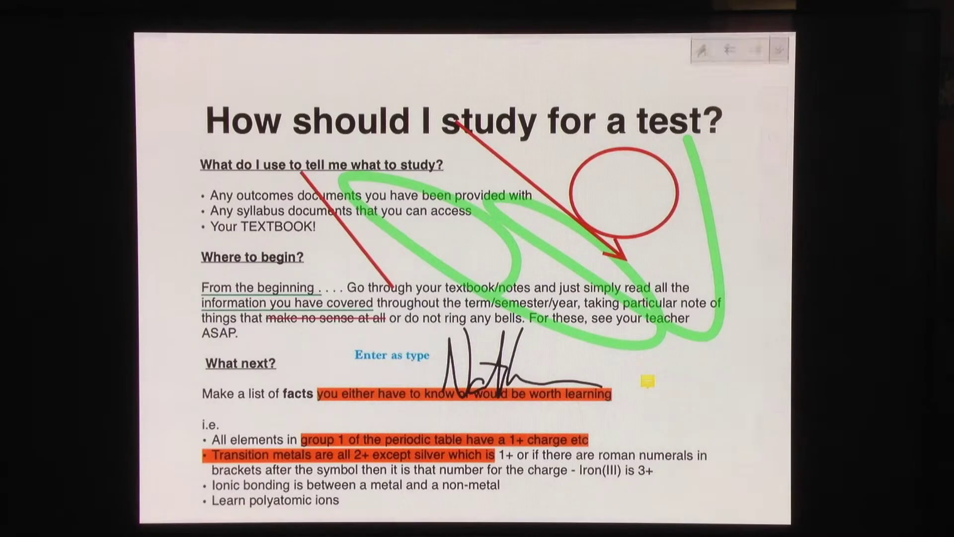
Start a new signature with blue ink and a thick 12 pt line
left_click(702, 52)
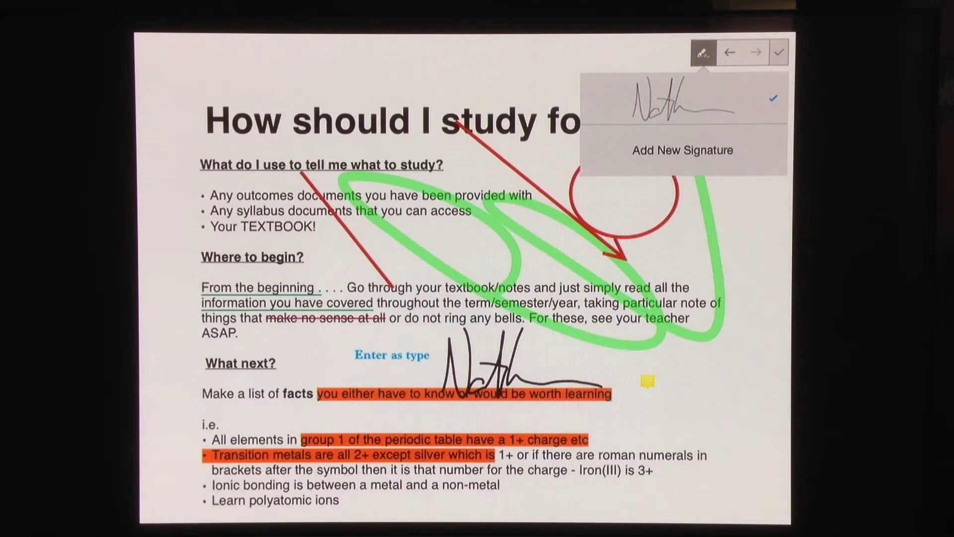
left_click(683, 149)
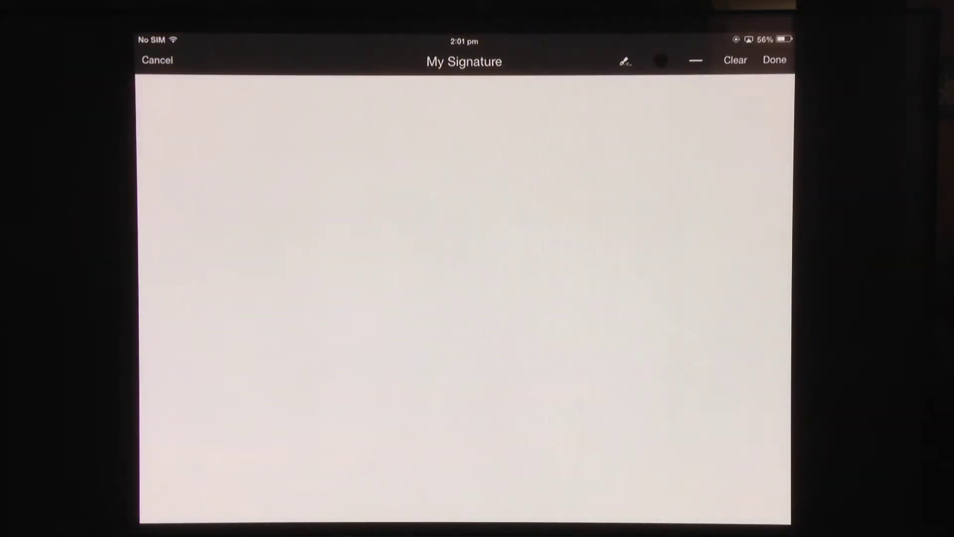
left_click(660, 61)
left_click(659, 194)
left_click(696, 61)
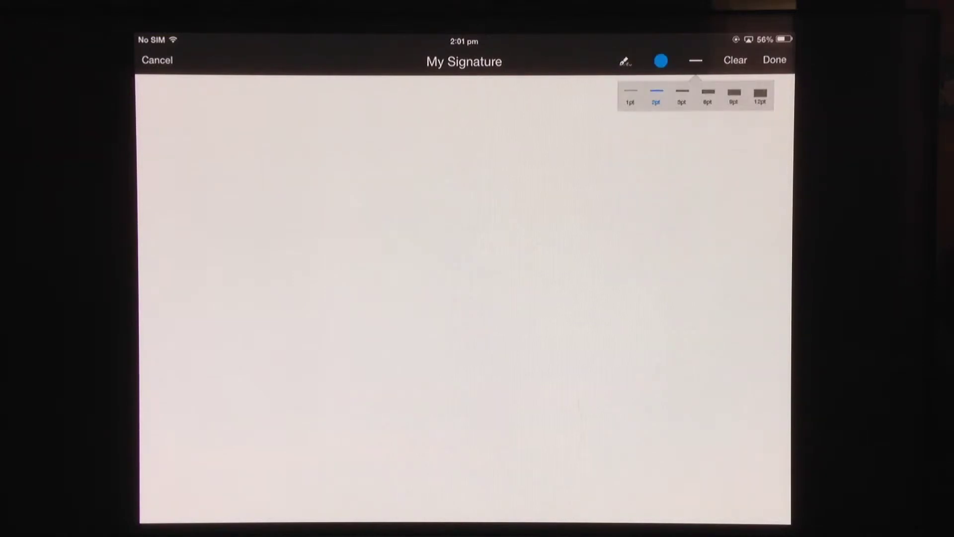
left_click(760, 95)
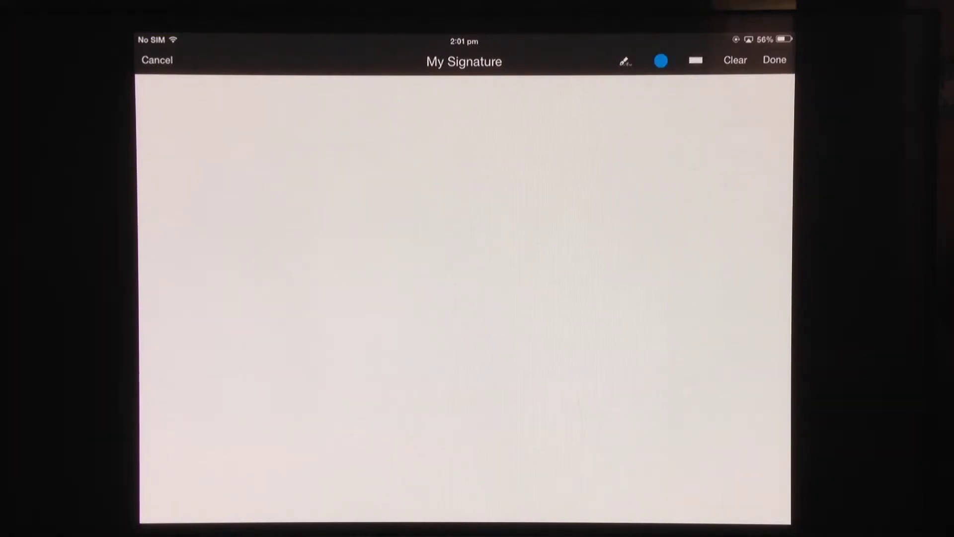
Draw and save the blue signature, then place it over the top-left section
left_click_drag(307, 213, 321, 326)
left_click_drag(293, 212, 401, 299)
mouse_move(300, 339)
left_mouse_down()
mouse_move(570, 307)
mouse_move(322, 359)
left_mouse_up()
left_click(774, 59)
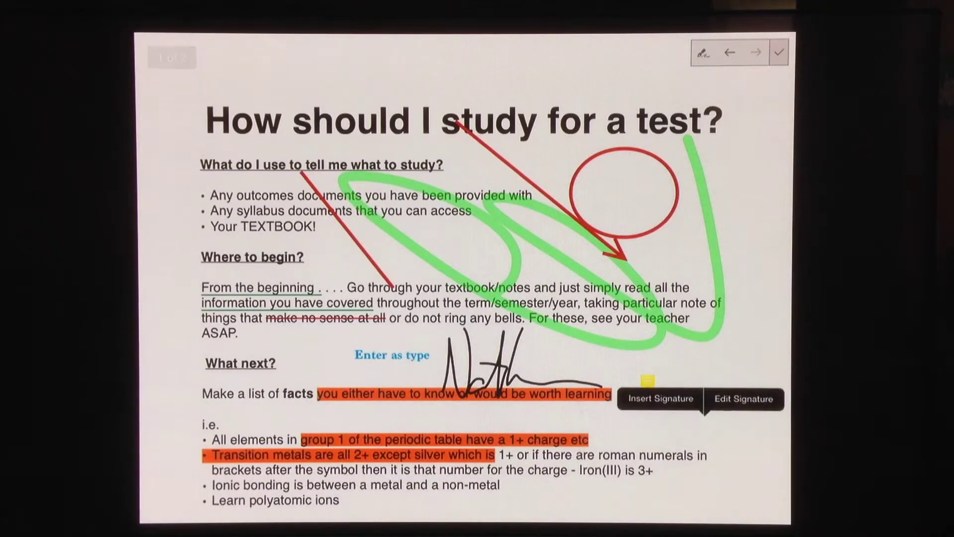
left_click(660, 400)
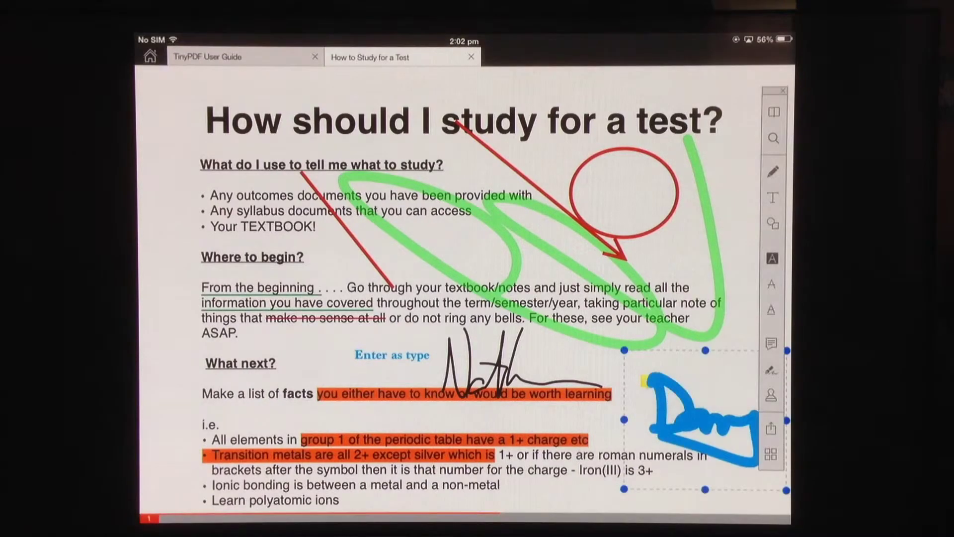
left_click_drag(704, 419, 275, 209)
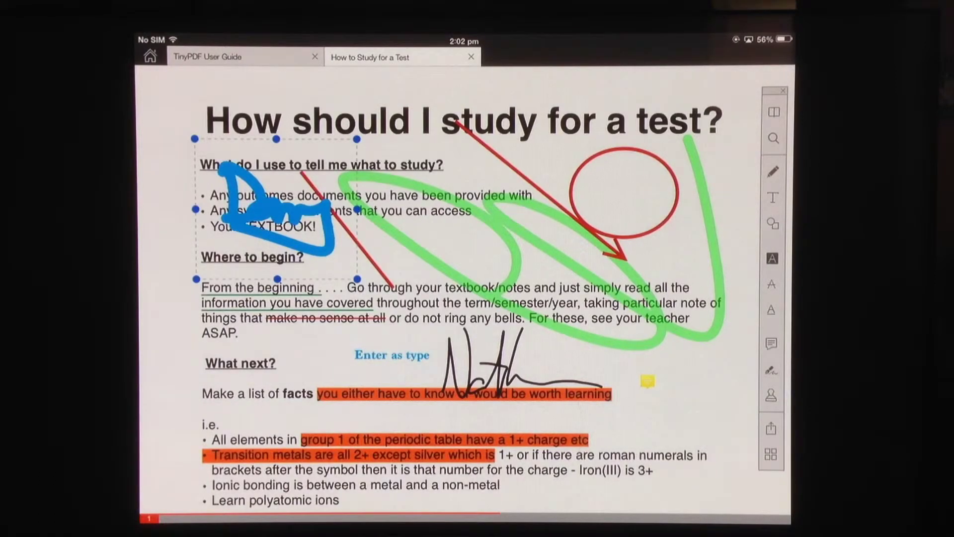
key("Escape")
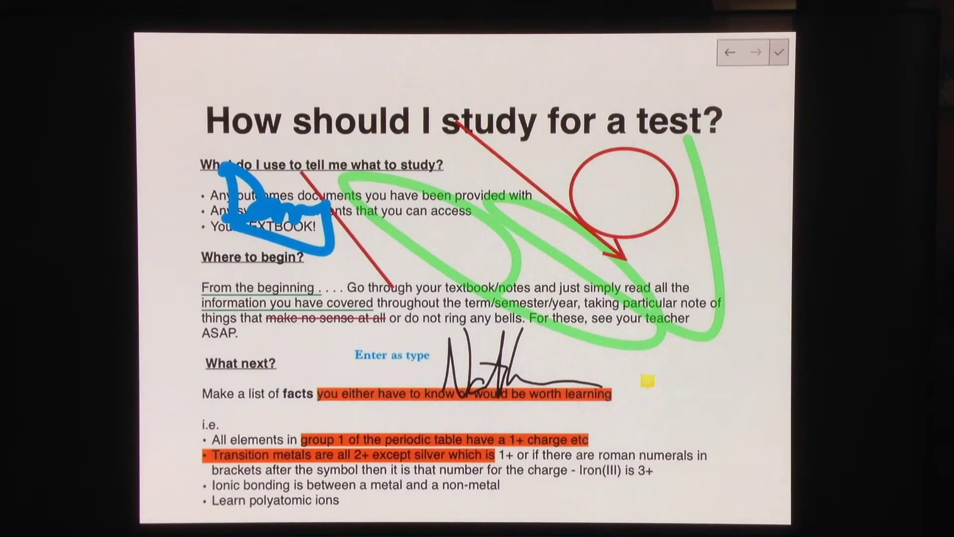
scroll(462, 277, "down", 5)
scroll(462, 276, "down", 1)
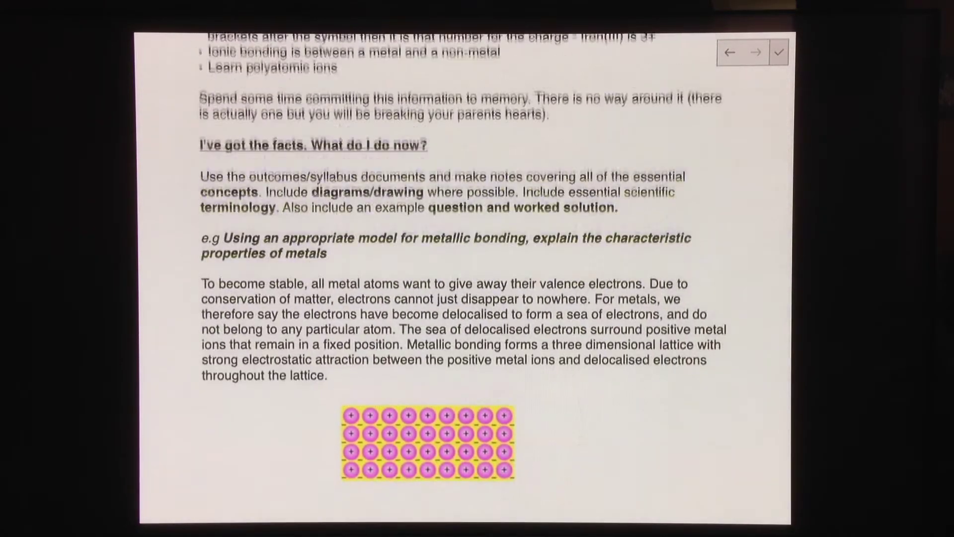
Add a shrunken SIGN HERE stamp right after the metallic-bonding example question
left_click(522, 142)
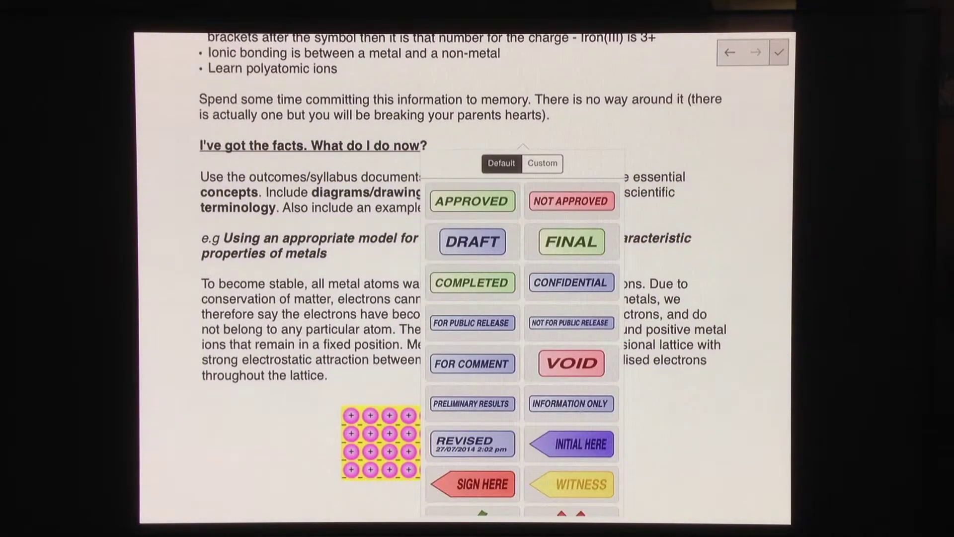
scroll(522, 342, "down", 2)
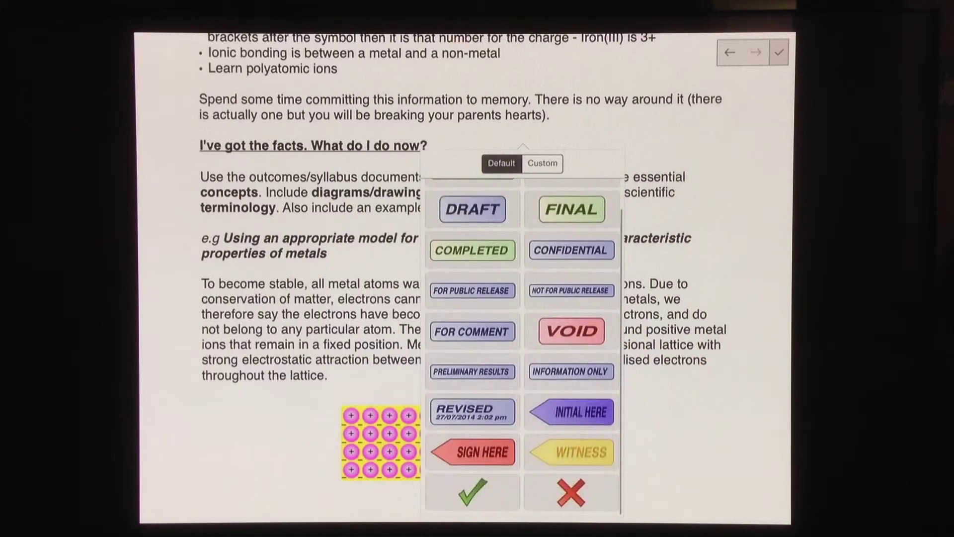
left_click(473, 452)
mouse_move(537, 149)
left_mouse_down()
mouse_move(660, 208)
mouse_move(535, 232)
left_mouse_up()
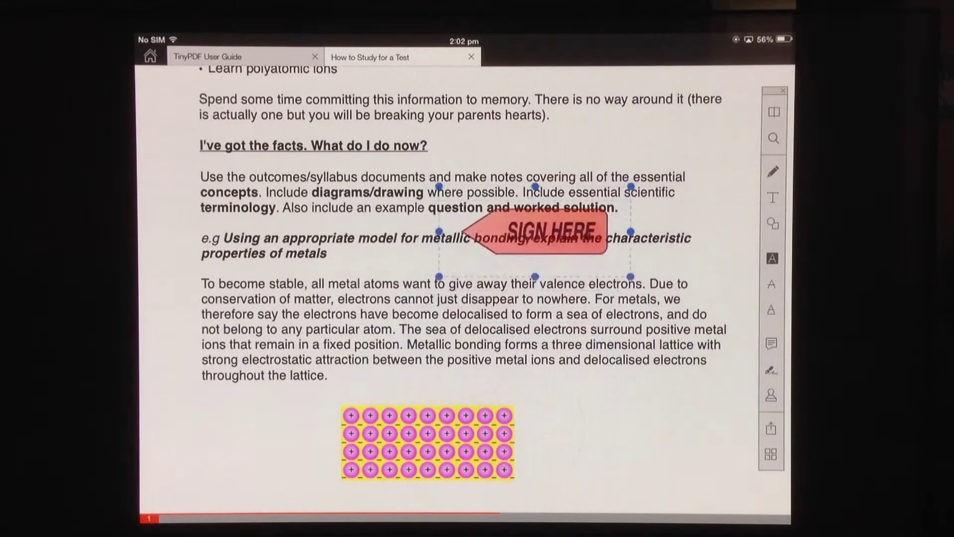
left_click_drag(631, 277, 553, 250)
left_click_drag(522, 214, 574, 263)
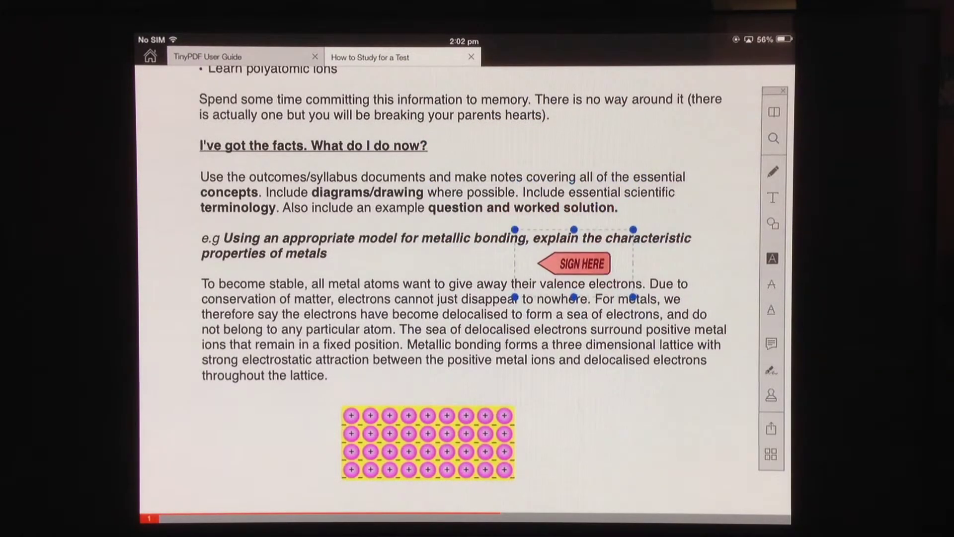
left_click(642, 440)
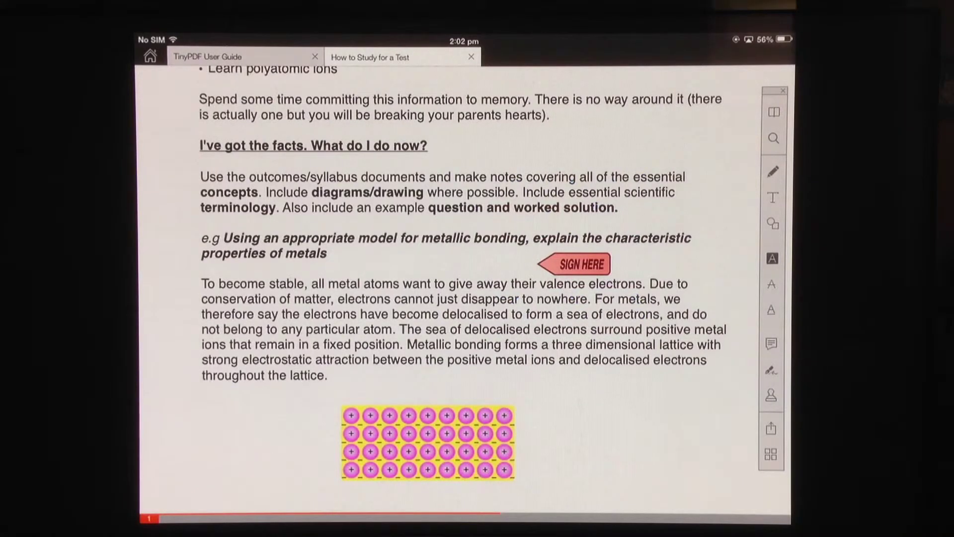
Create a custom stamp from the penguin photo in the Camera Roll
left_click(772, 396)
left_click(498, 143)
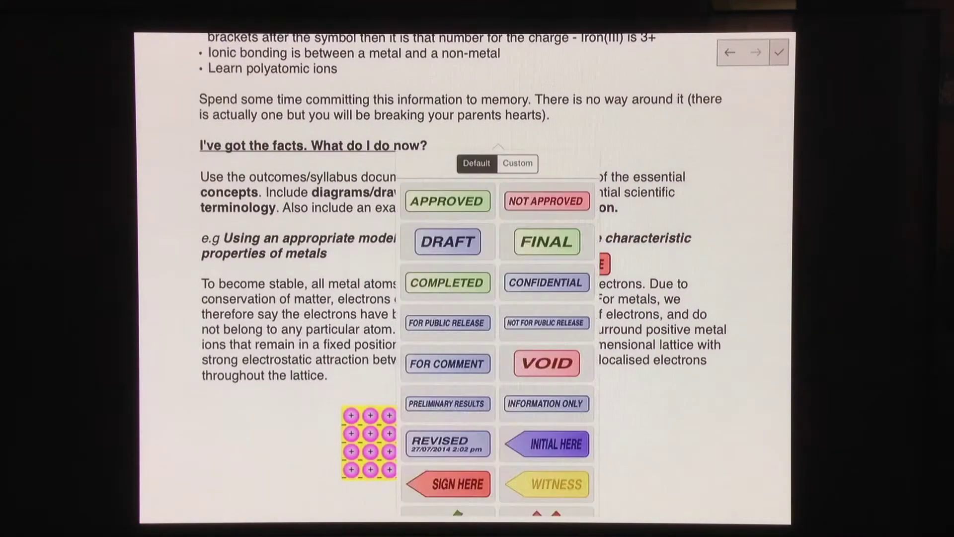
left_click(518, 163)
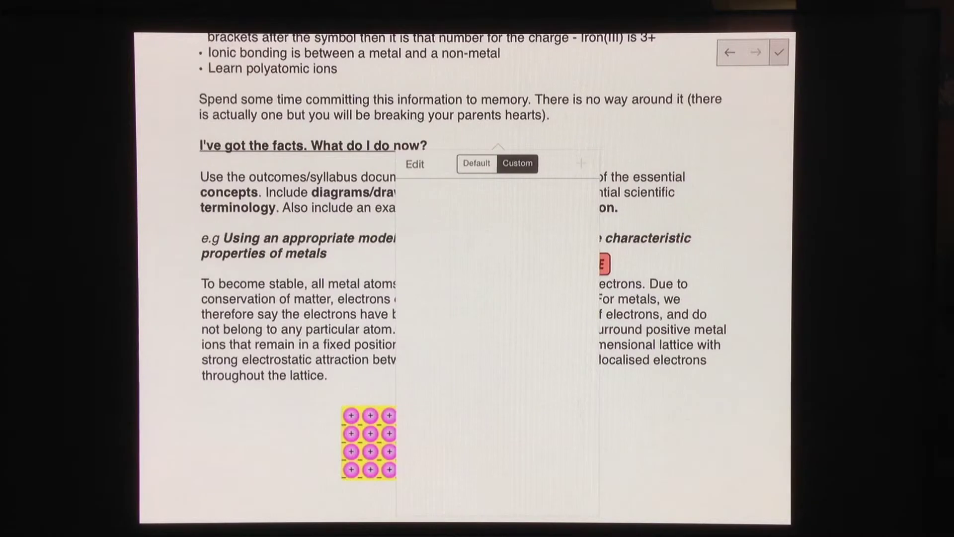
left_click(582, 163)
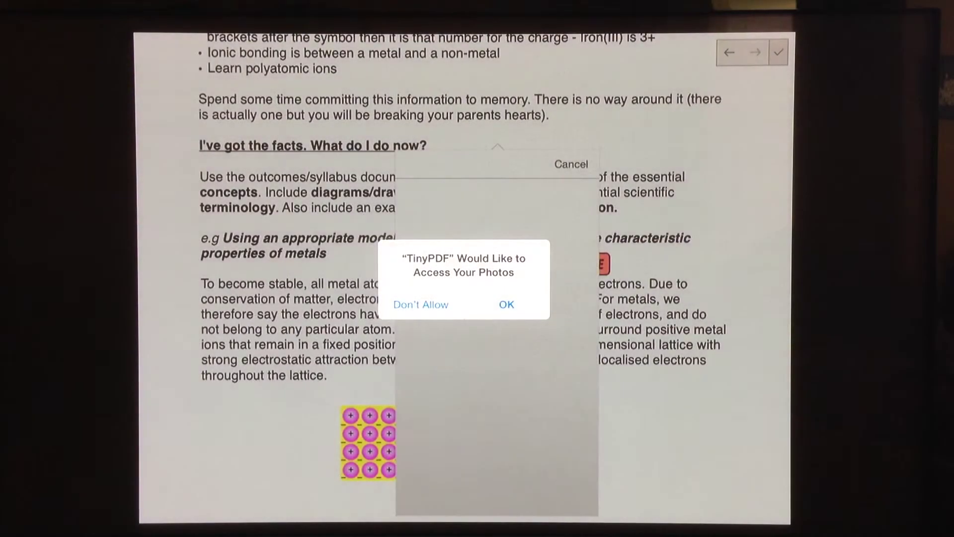
left_click(507, 304)
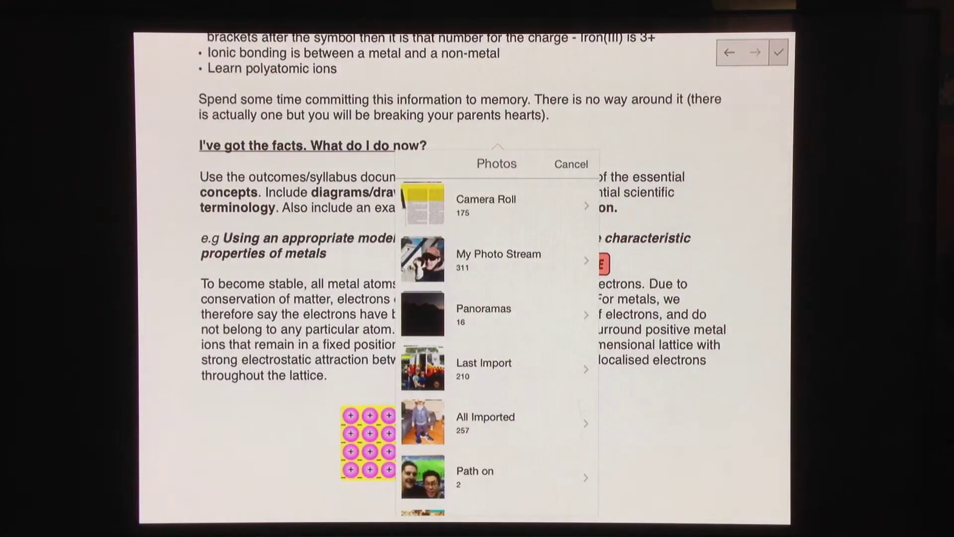
left_click(486, 203)
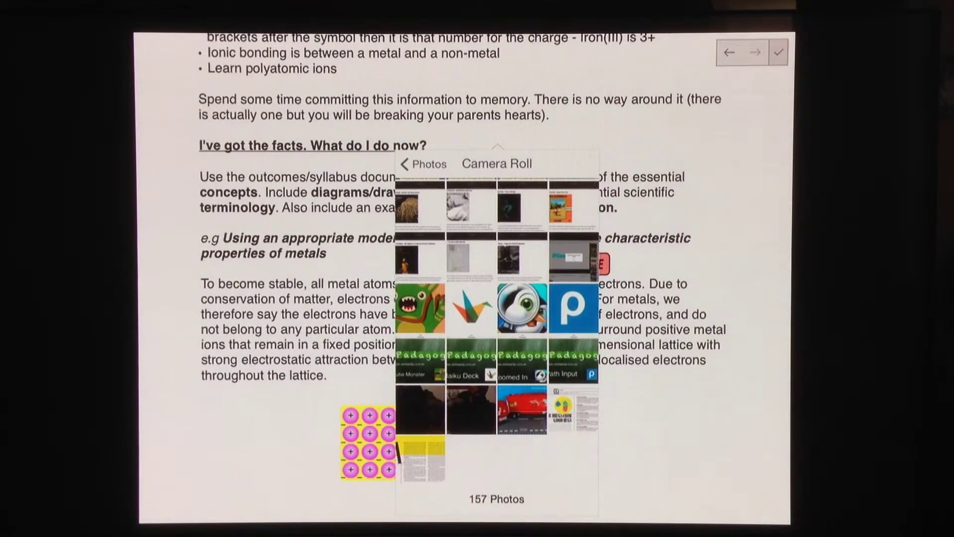
left_click(522, 307)
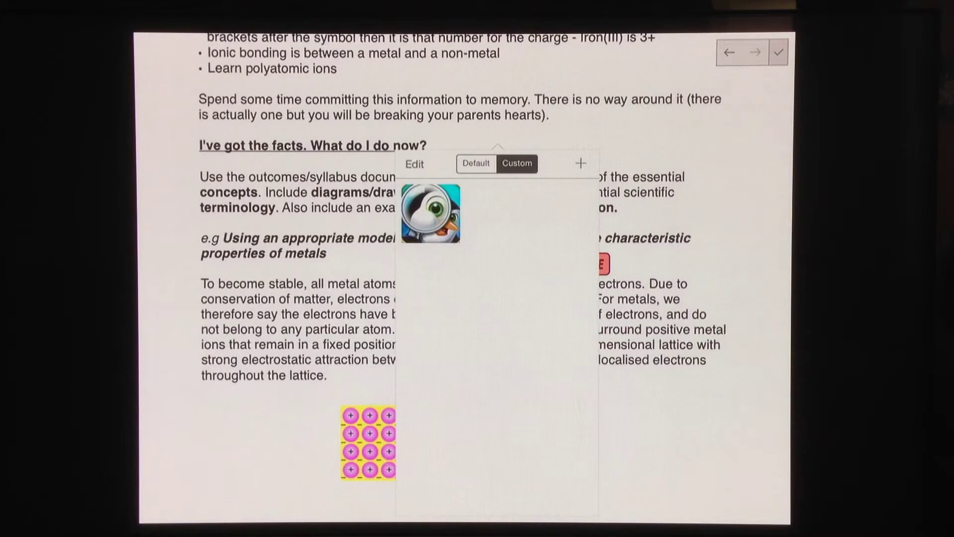
Place a shrunken penguin stamp beside the lattice image and move SIGN HERE higher
left_click(430, 213)
left_click_drag(625, 275, 470, 115)
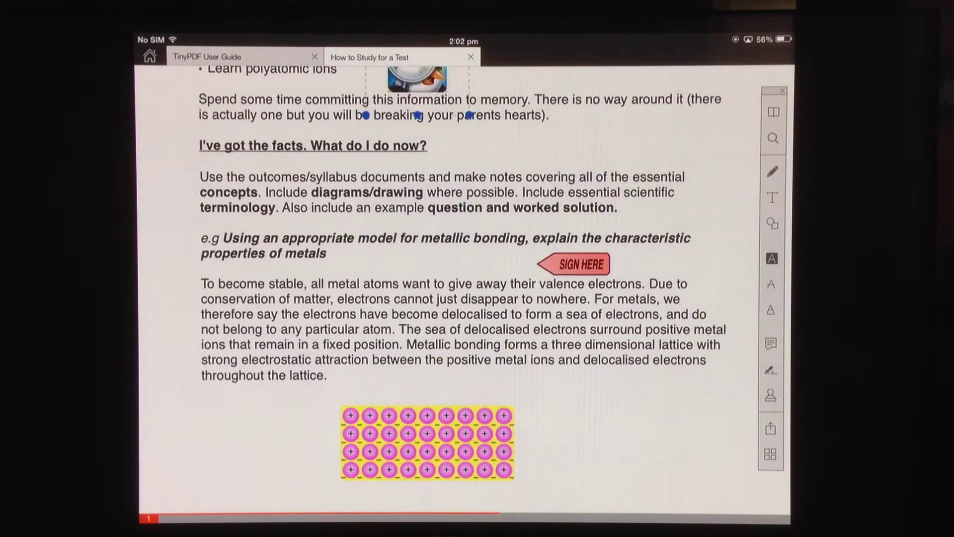
mouse_move(418, 67)
left_mouse_down()
mouse_move(582, 386)
mouse_move(606, 396)
left_mouse_up()
left_click(693, 462)
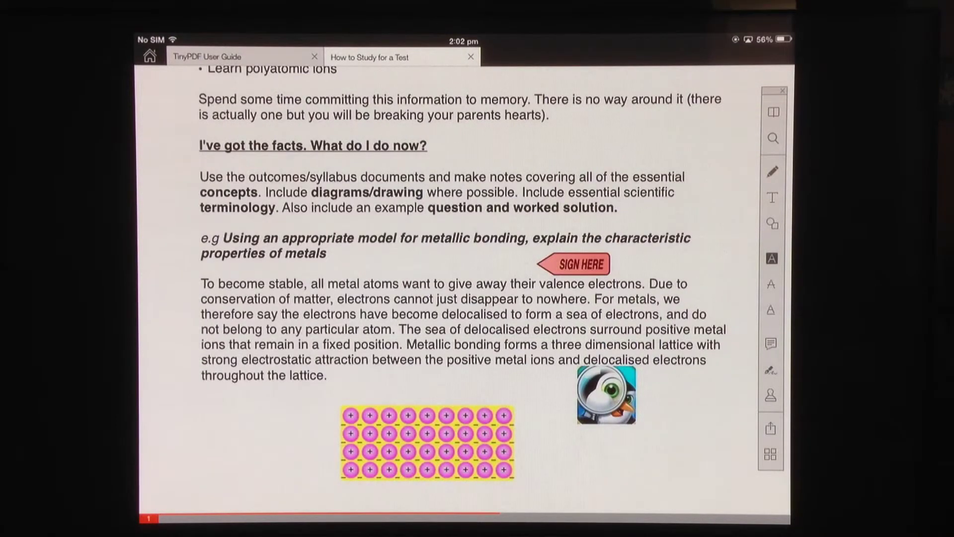
left_click_drag(582, 264, 442, 220)
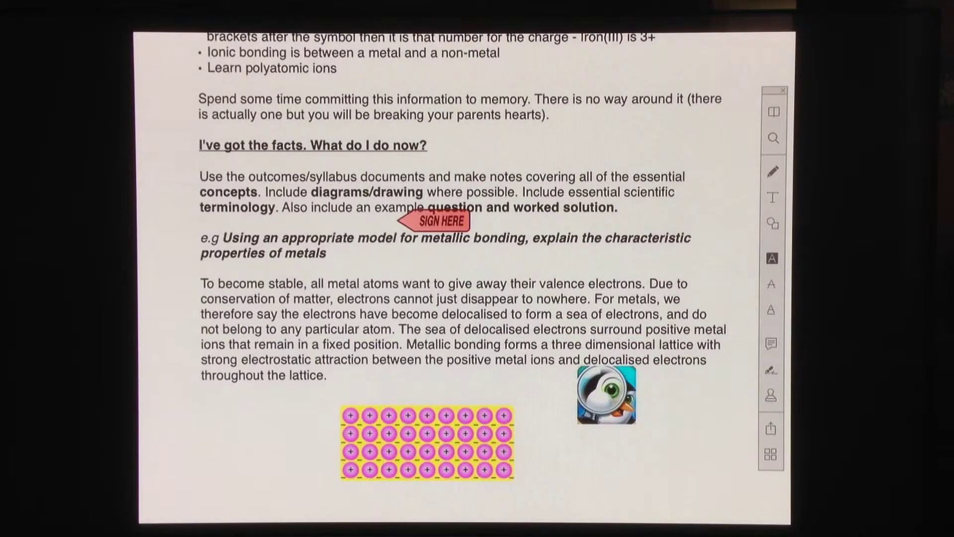
left_click(241, 444)
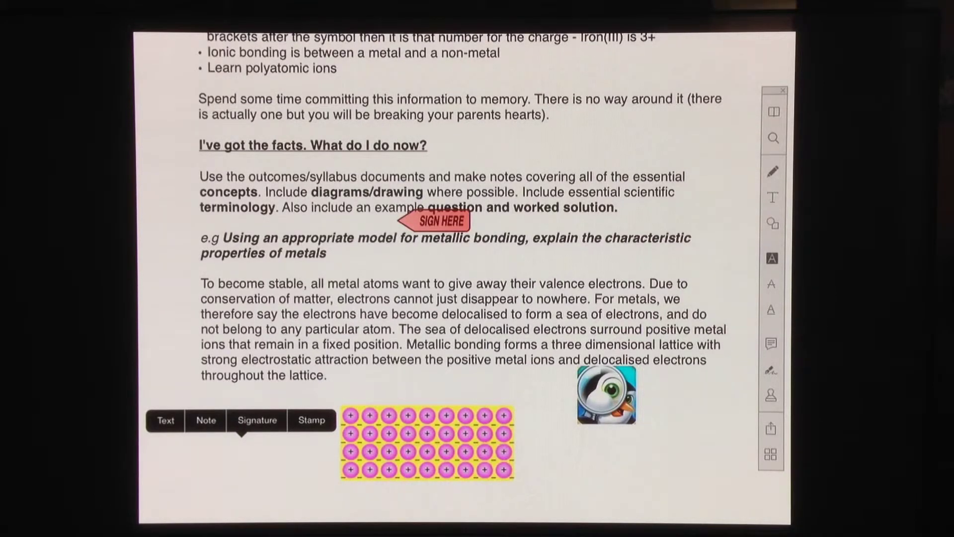
left_click(206, 420)
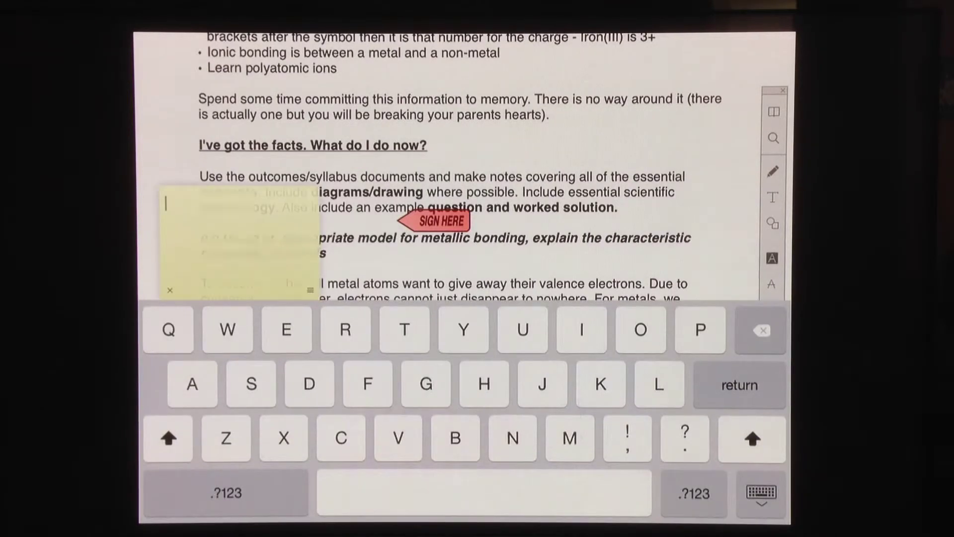
left_click(762, 493)
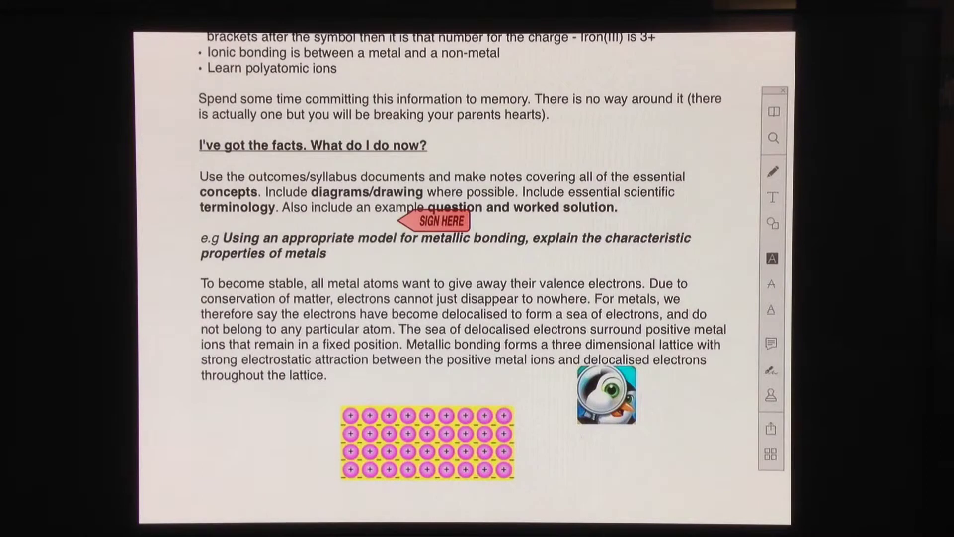
Enlarge the SIGN HERE stamp and drag it over the metallic bonding question
left_click(440, 221)
left_click_drag(493, 254, 559, 257)
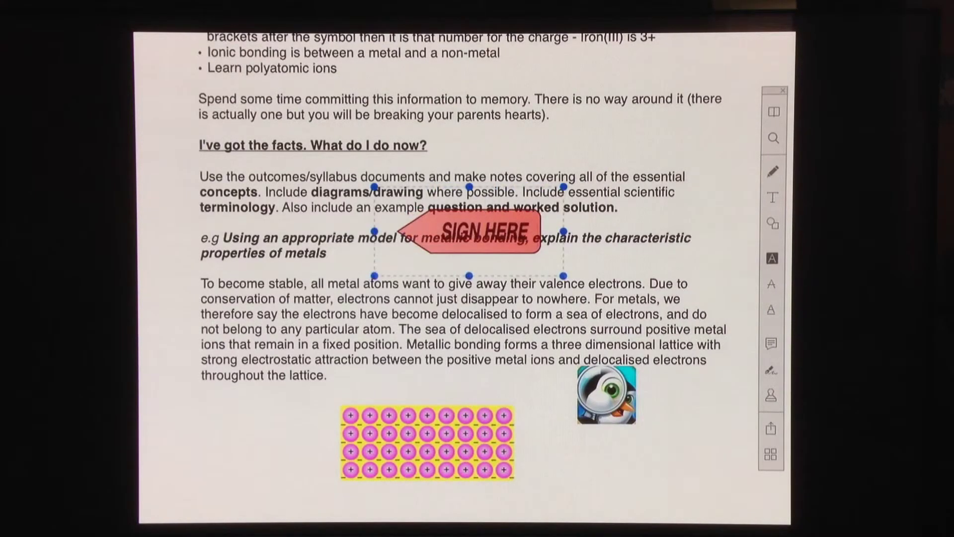
mouse_move(479, 231)
left_mouse_down()
mouse_move(336, 267)
mouse_move(402, 237)
left_mouse_up()
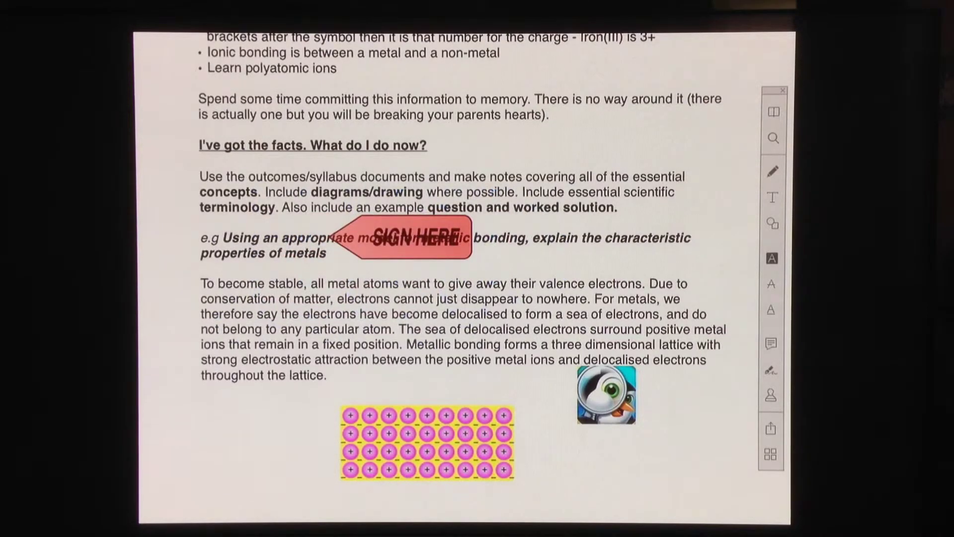
left_click(608, 395)
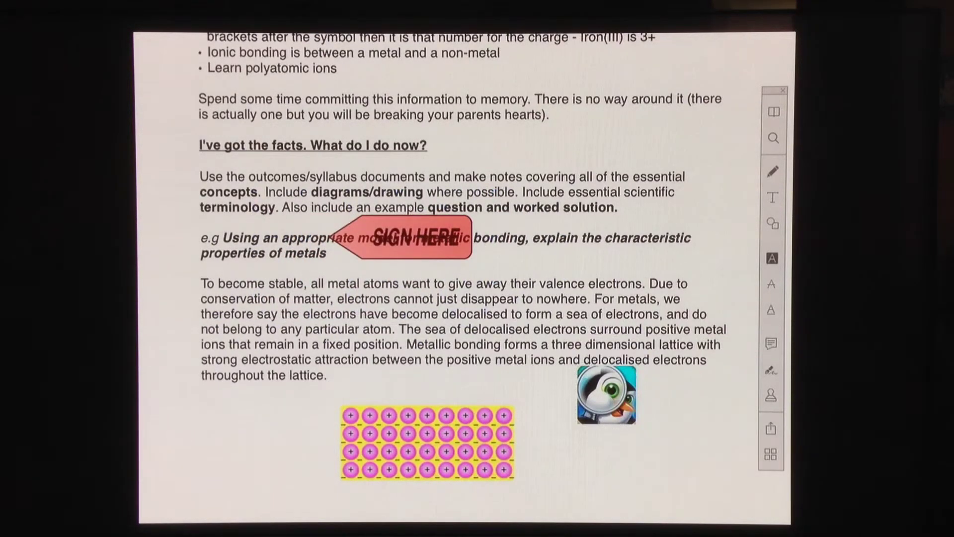
scroll(462, 276, "up", 3)
scroll(463, 276, "up", 3)
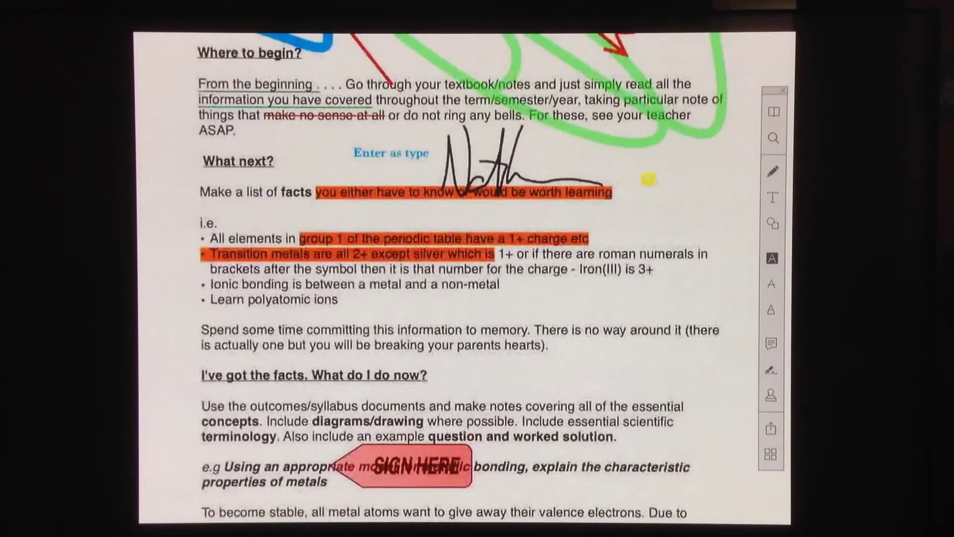
scroll(463, 276, "up", 5)
scroll(462, 298, "down", 3)
Recolour the group 1 and transition-metal bullet highlights green, then purple
left_click(395, 415)
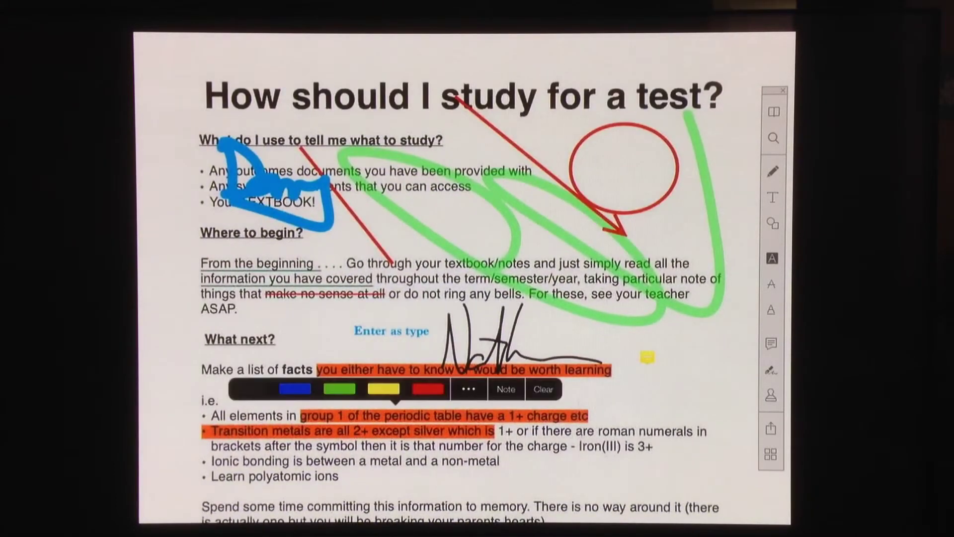
left_click(340, 389)
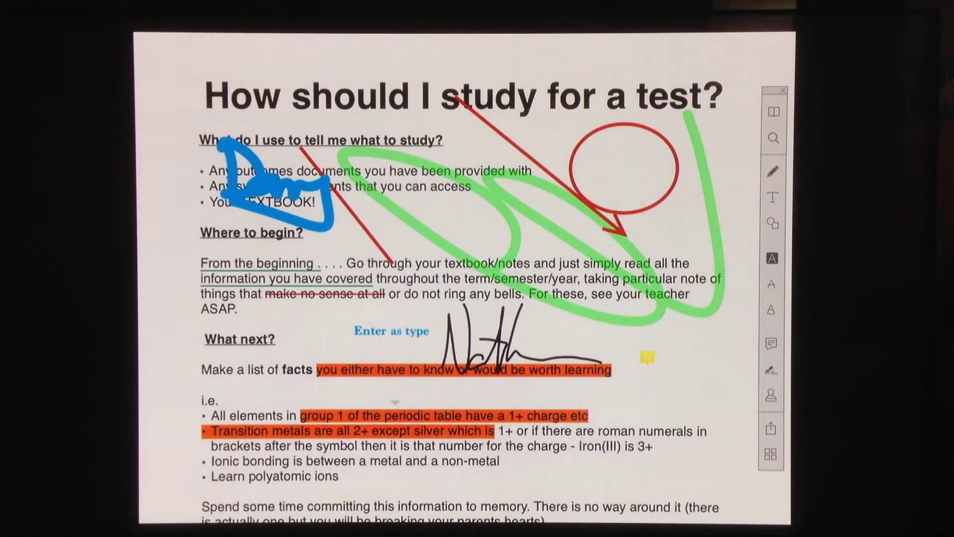
left_click(395, 415)
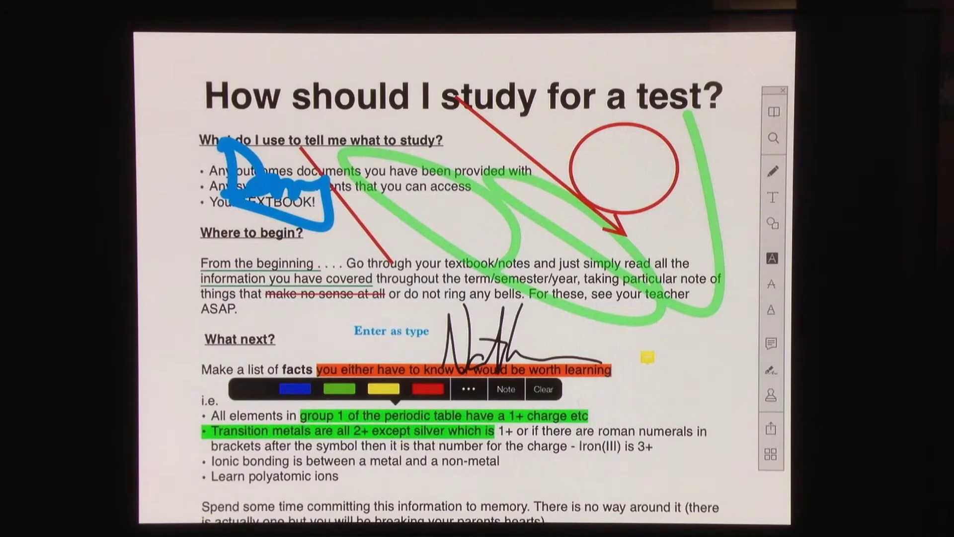
left_click(469, 389)
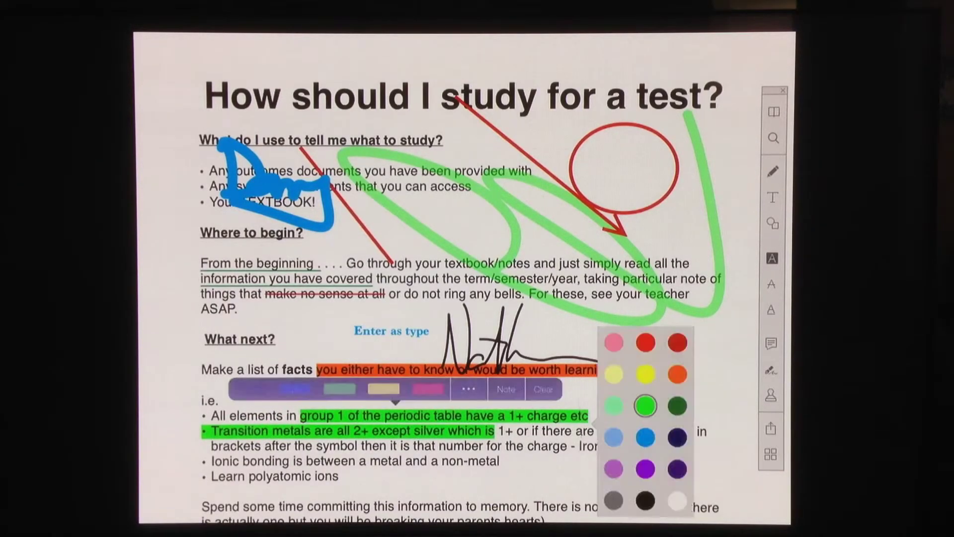
left_click(646, 468)
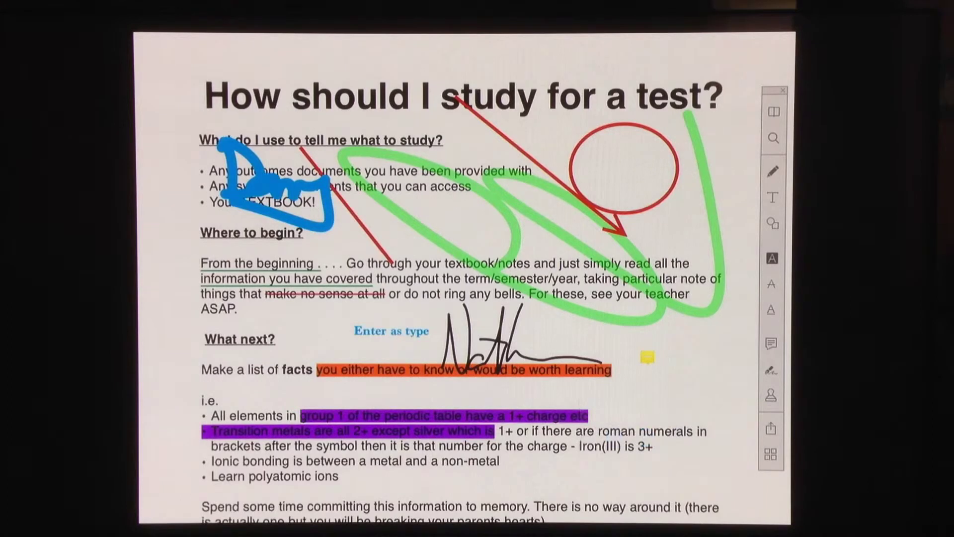
left_click(397, 416)
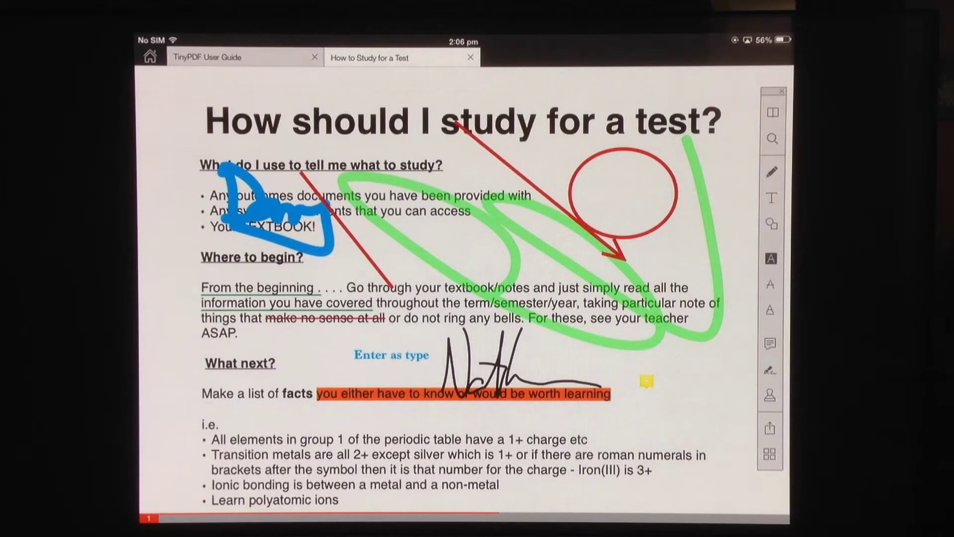
scroll(462, 291, "right", 5)
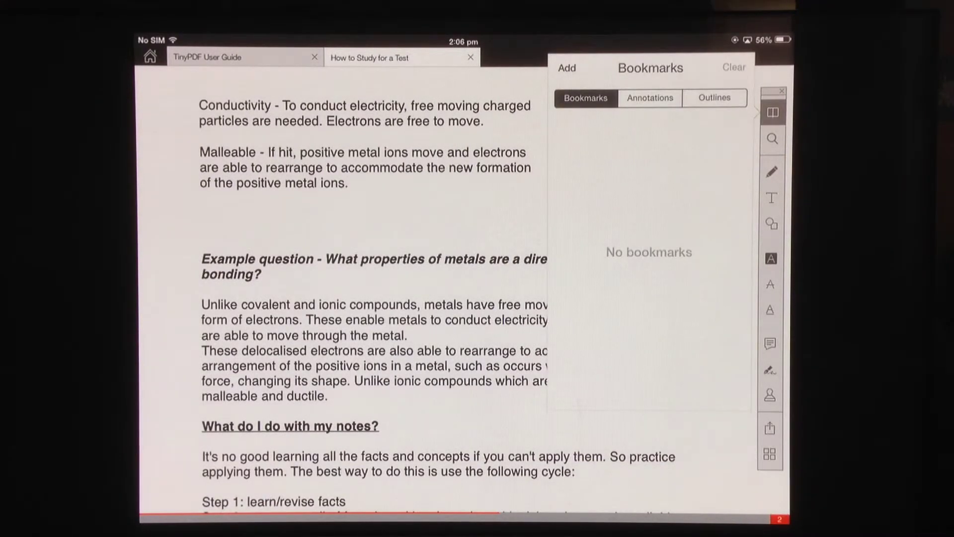
Add a bookmark titled 'good diagram' for page 2
left_click(567, 68)
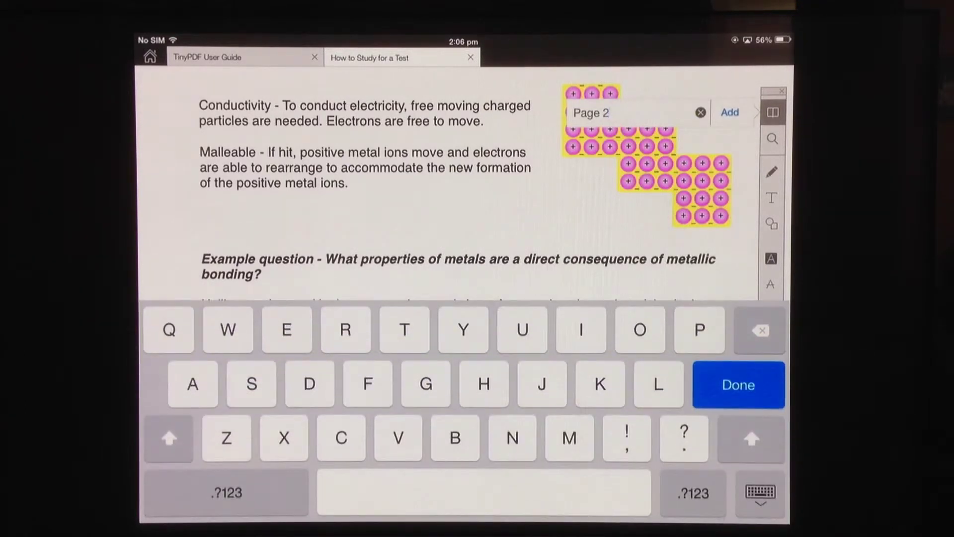
key("BackSpace")
key("BackSpace")
key("BackSpace")
key("BackSpace")
key("BackSpace")
key("BackSpace")
type("go")
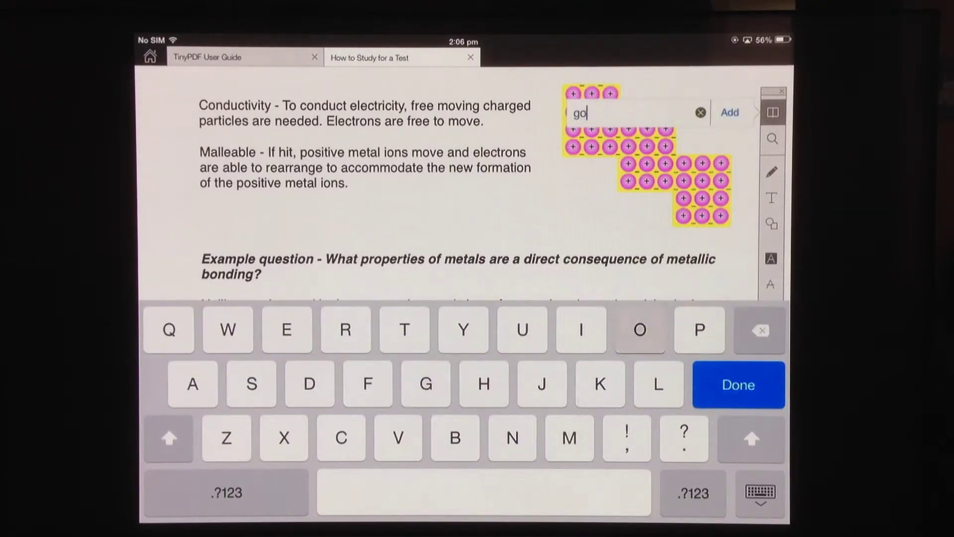
type("od diag")
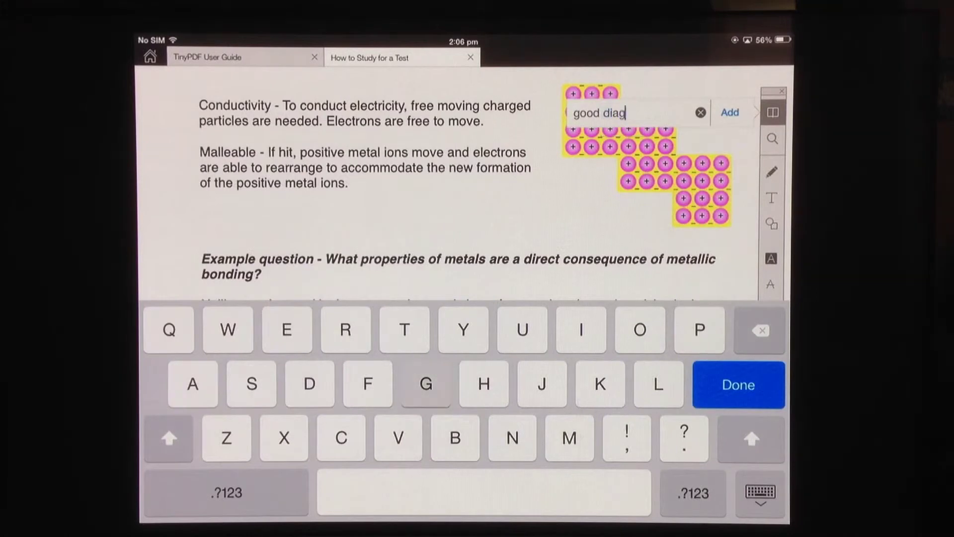
type("ram")
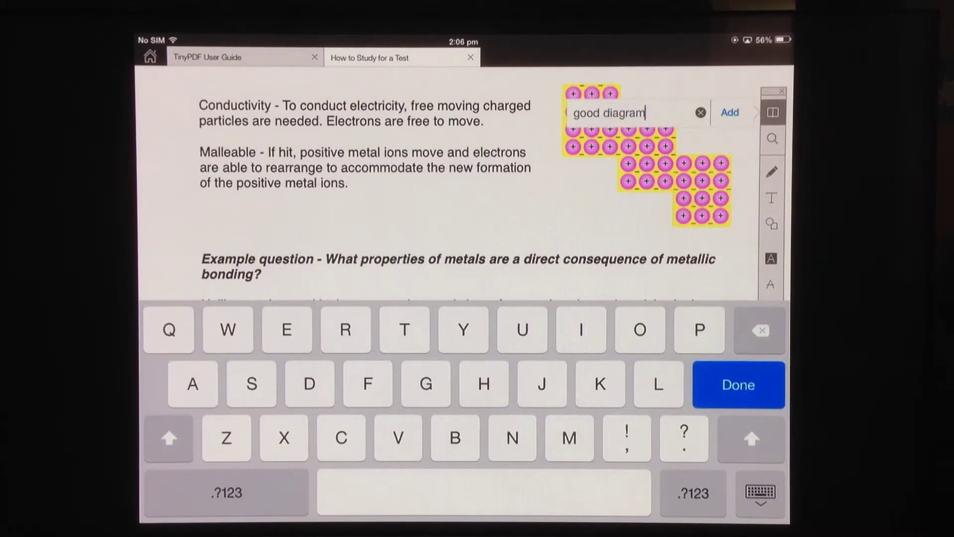
key("Return")
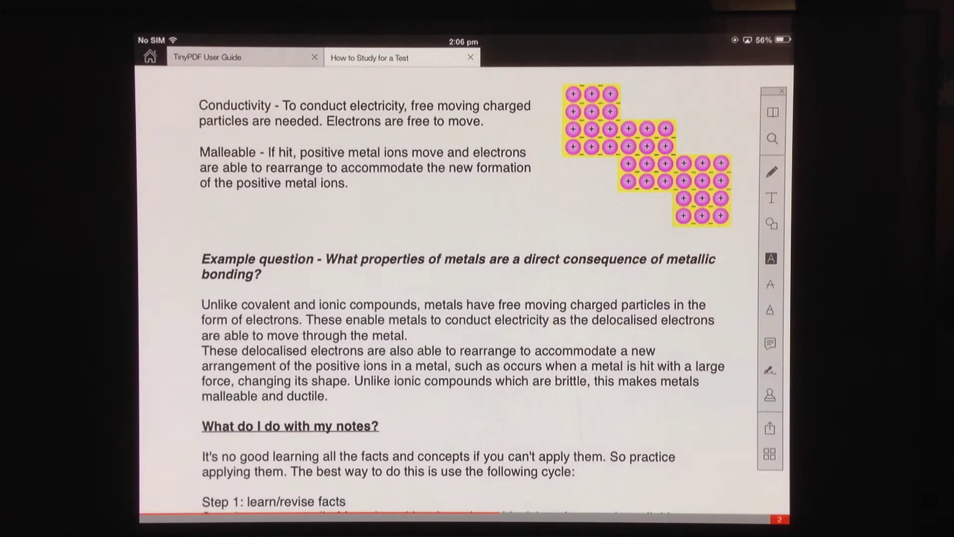
scroll(463, 298, "up", 10)
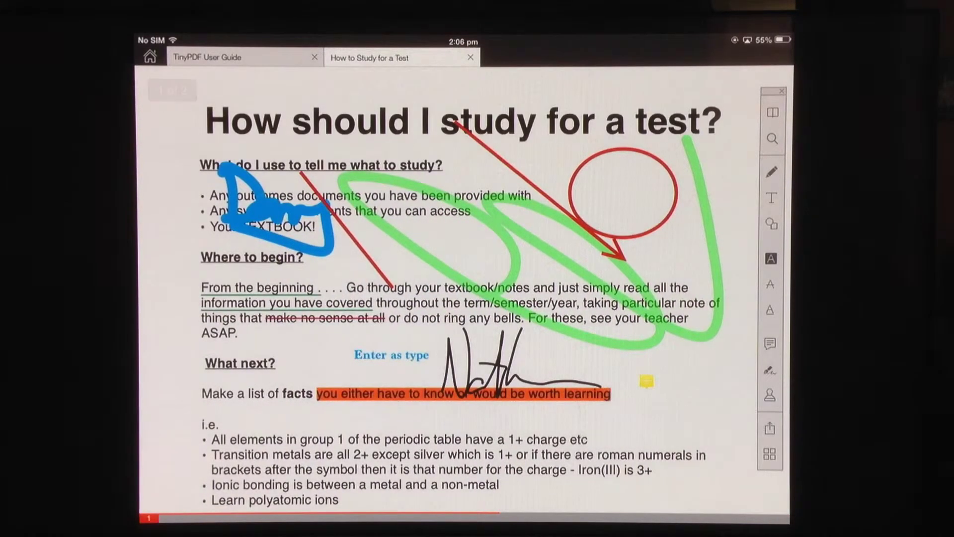
Jump to page 2 from the 'good diagram' entry in the bookmark list
left_click(772, 112)
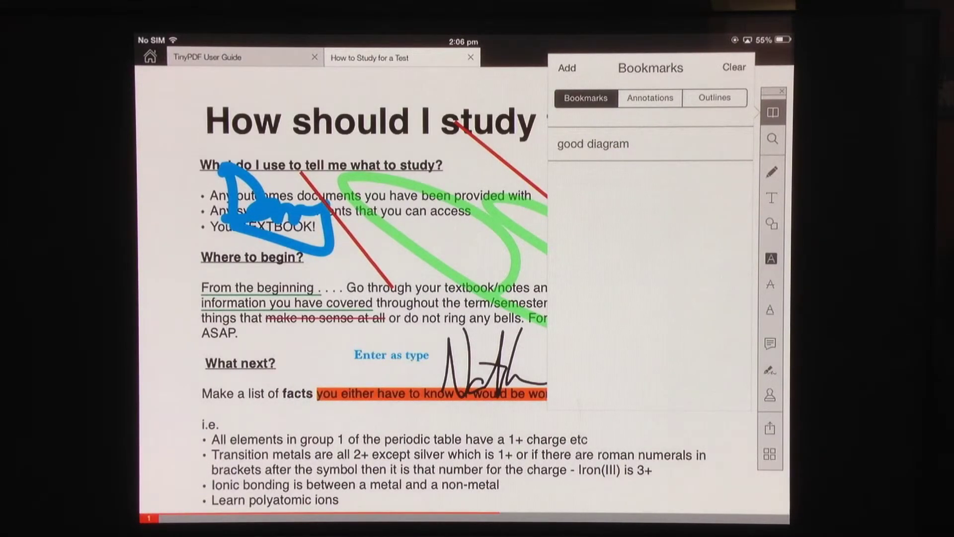
mouse_move(671, 143)
left_mouse_down()
mouse_move(581, 144)
mouse_move(671, 144)
left_mouse_up()
left_click(593, 143)
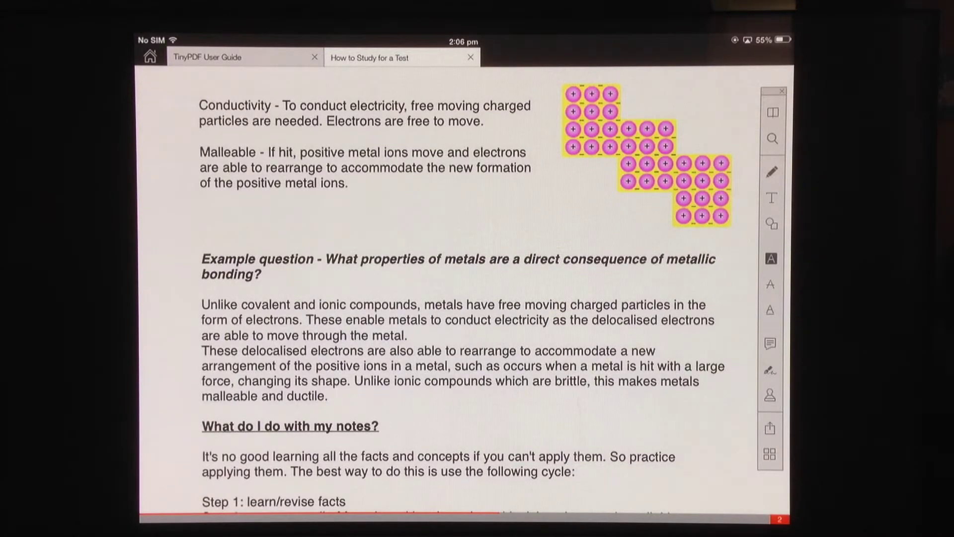
Review page 1's annotations list, leaving both freehand drawings undeleted
left_click(772, 112)
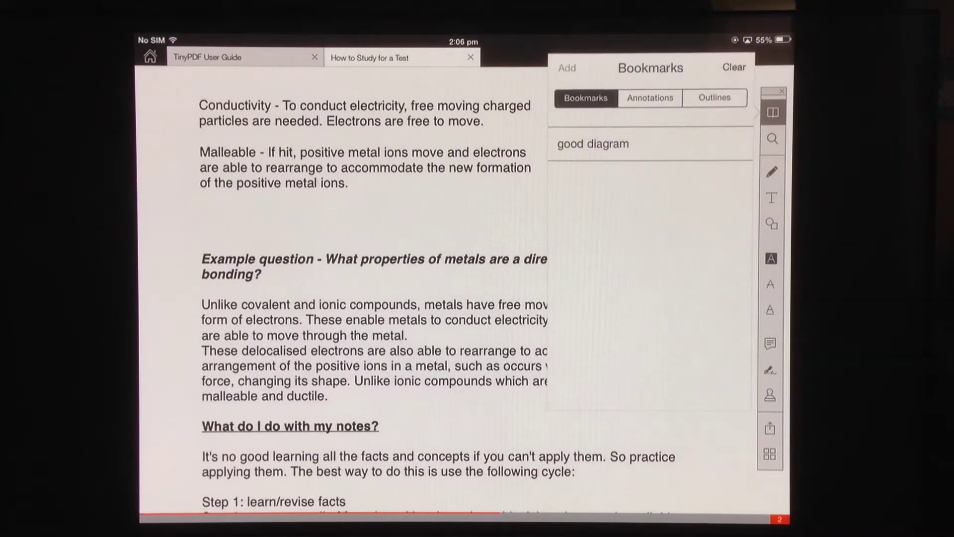
left_click(650, 98)
scroll(650, 251, "down", 10)
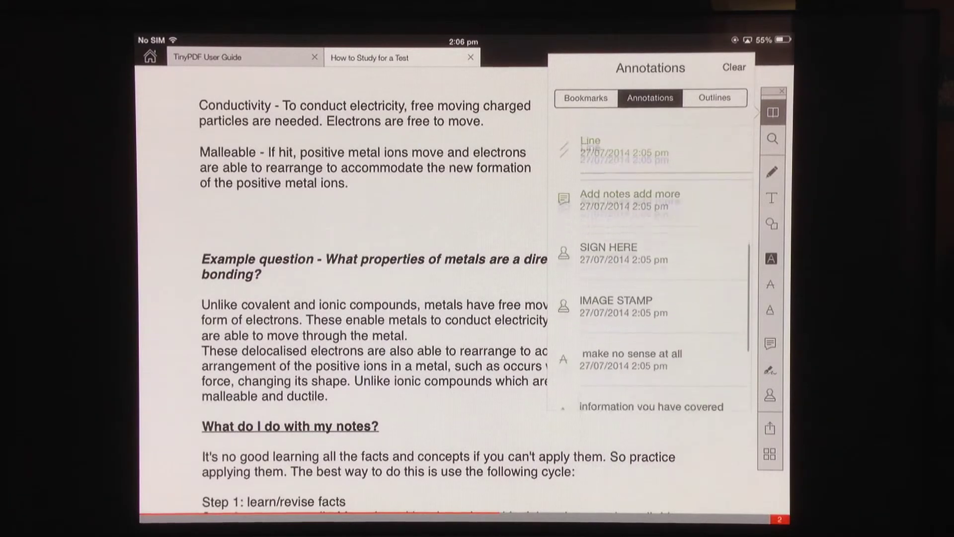
scroll(650, 261, "up", 10)
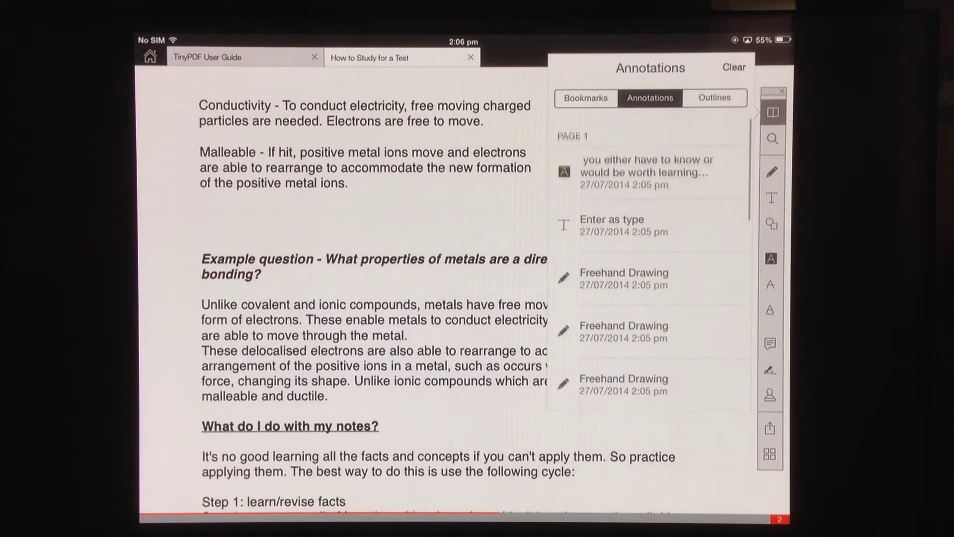
scroll(650, 261, "down", 2)
left_click_drag(671, 178, 582, 177)
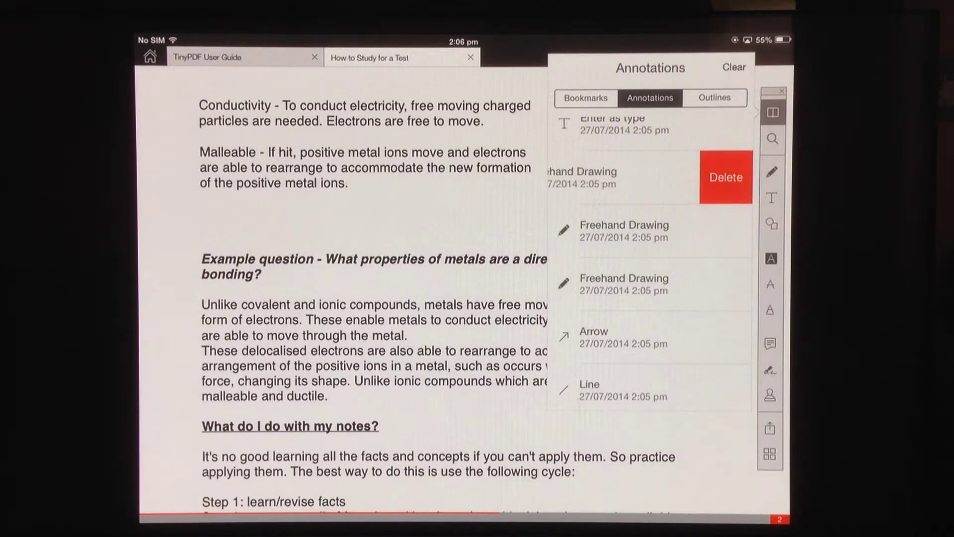
left_click(649, 229)
left_click_drag(672, 229, 582, 230)
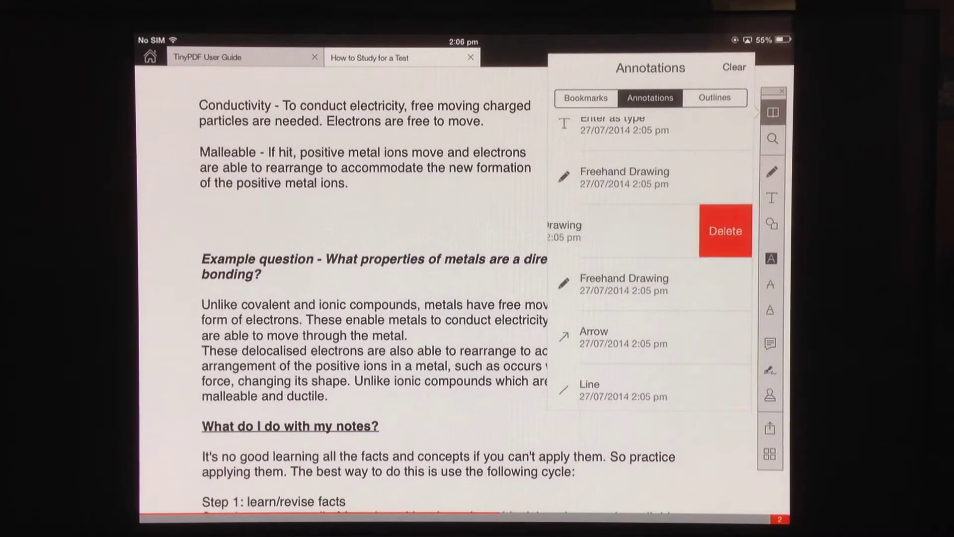
left_click(634, 229)
Jump to the blue freehand drawing, check the empty outline, then return to page 1
left_click(625, 283)
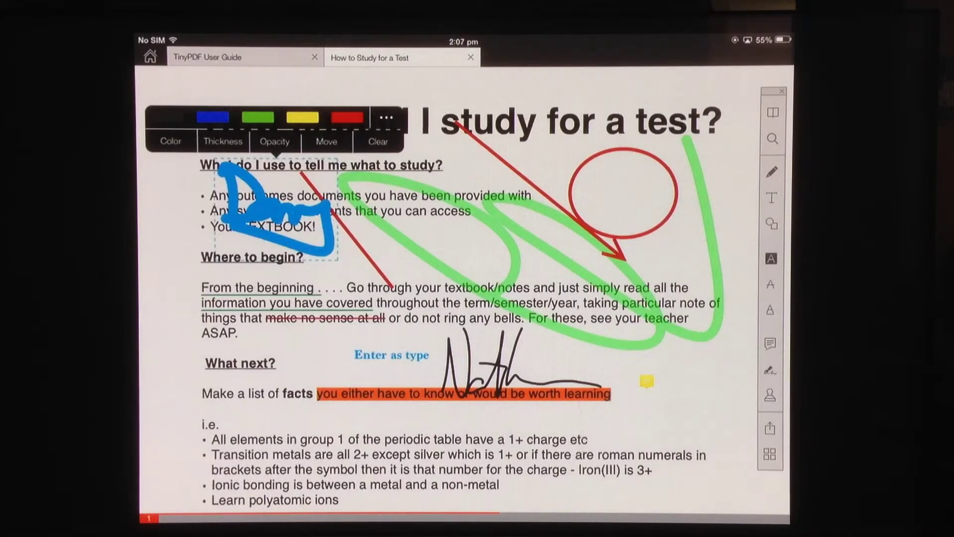
left_click(772, 111)
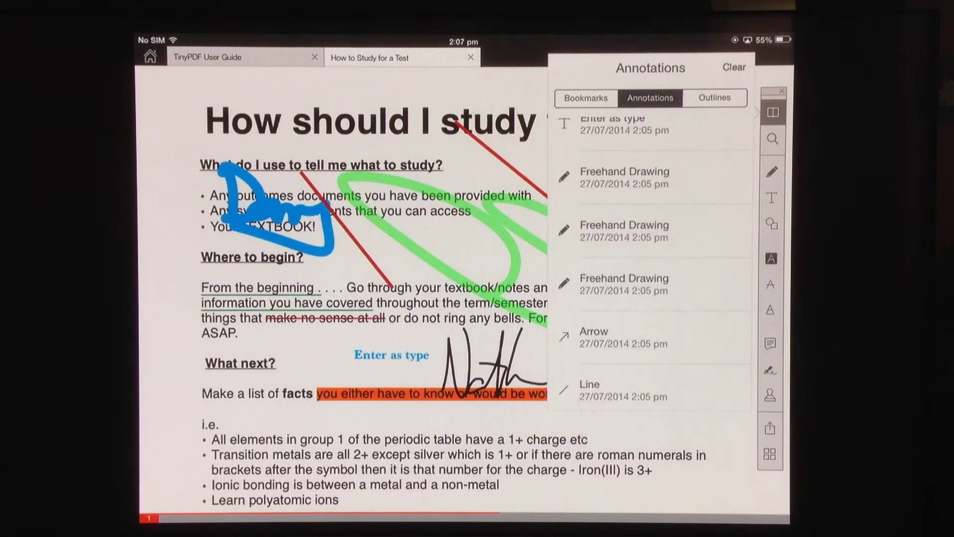
left_click(715, 97)
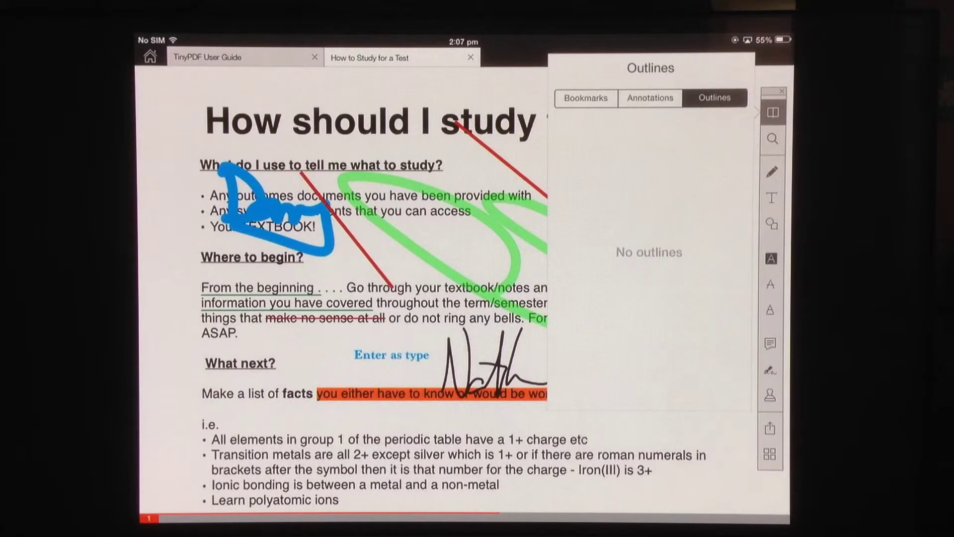
left_click(773, 112)
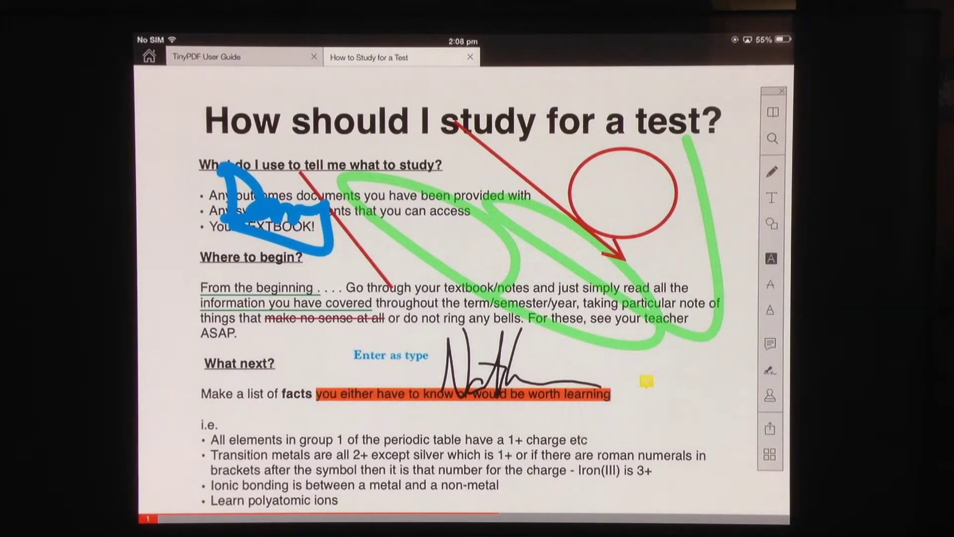
Show the study guide's page thumbnails in edit mode
left_click(770, 455)
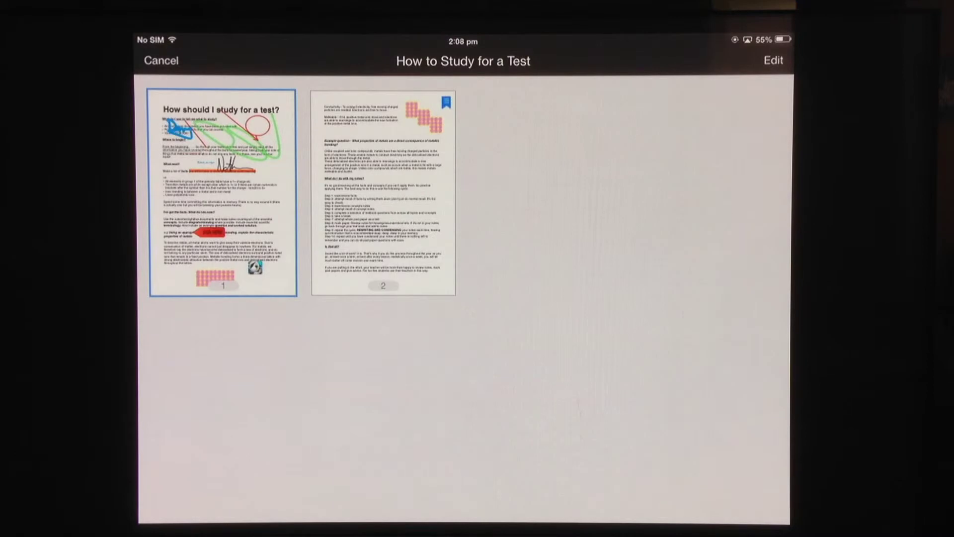
left_click(774, 60)
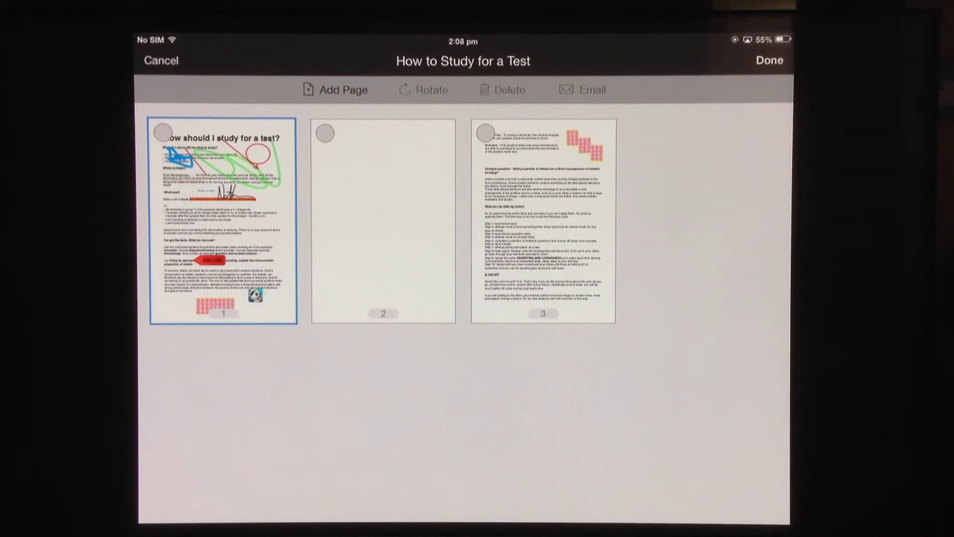
Move the blank page to the end and rotate page 2 back upright
left_click(383, 221)
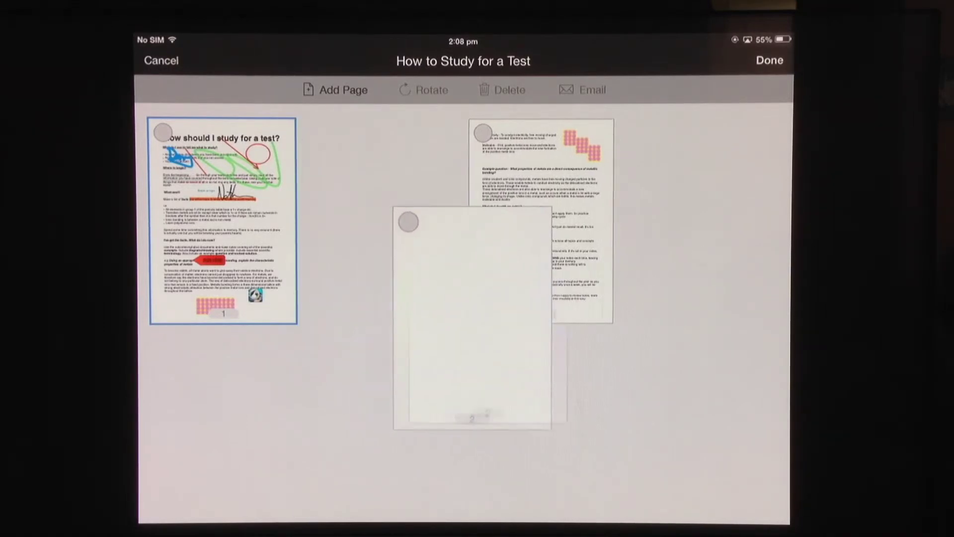
left_click_drag(384, 220, 608, 225)
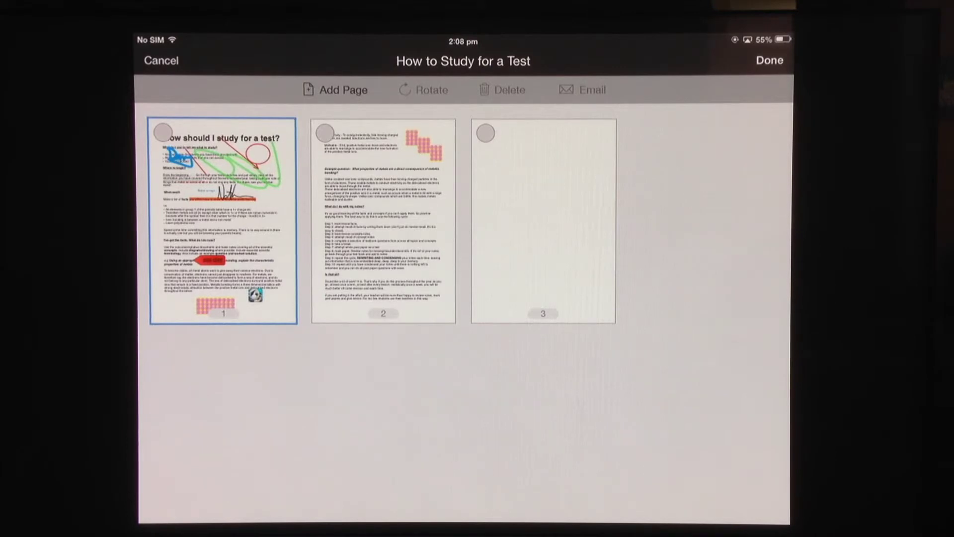
left_click(325, 132)
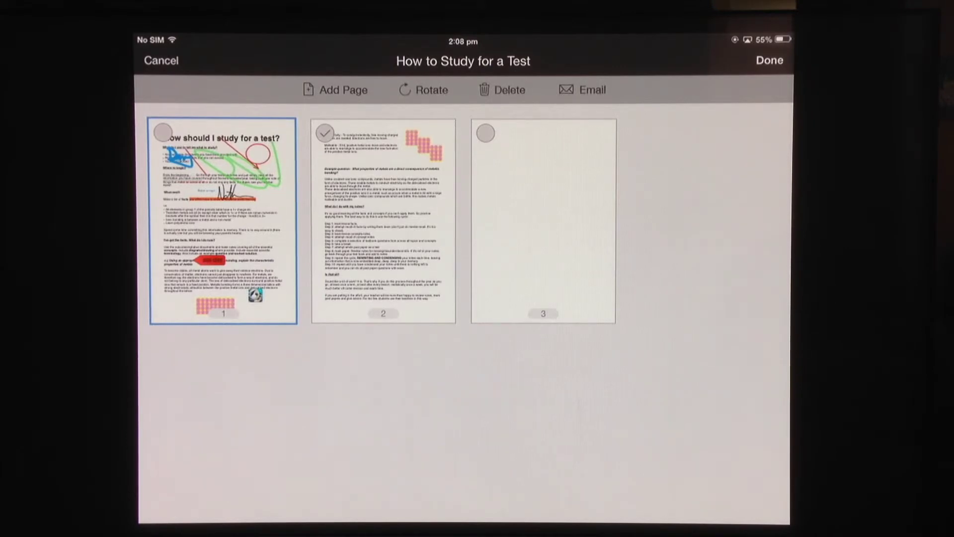
left_click(325, 134)
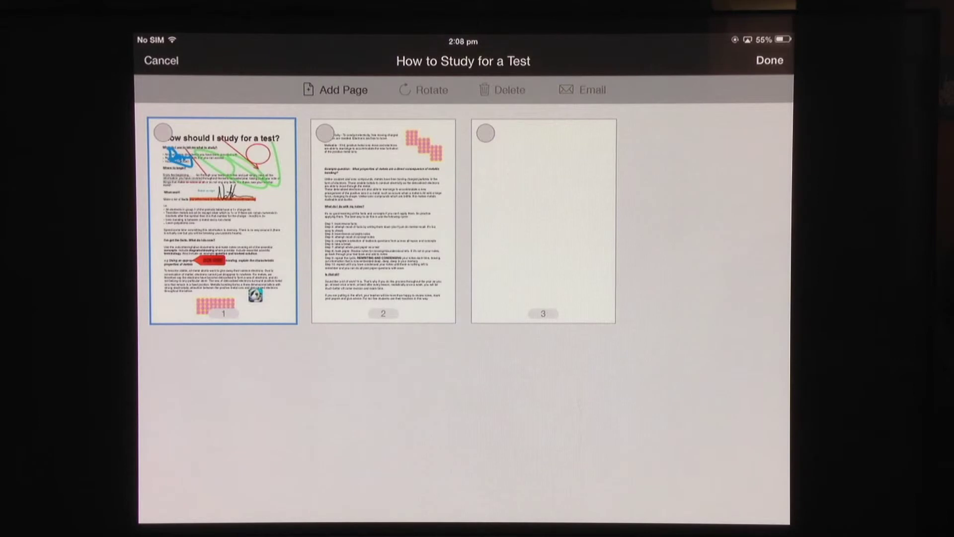
left_click(324, 132)
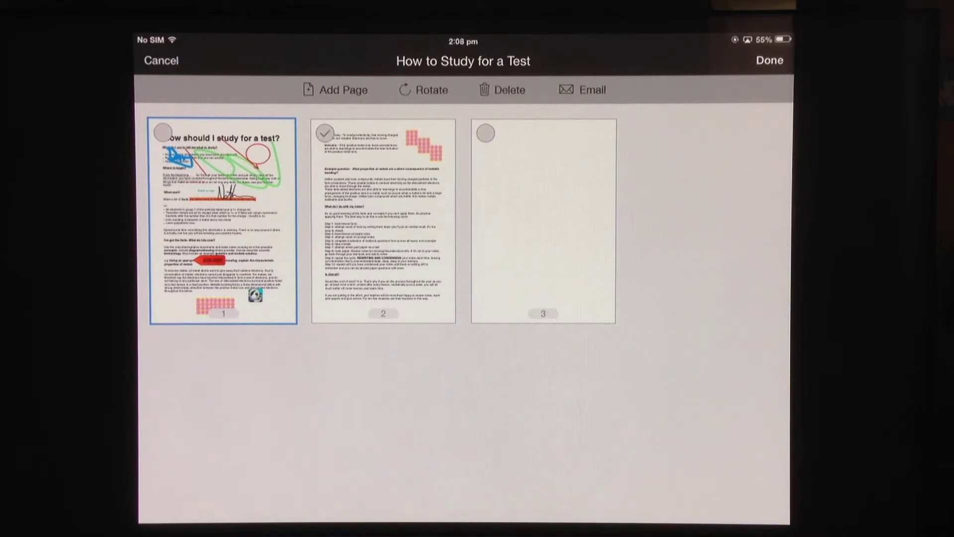
left_click(424, 90)
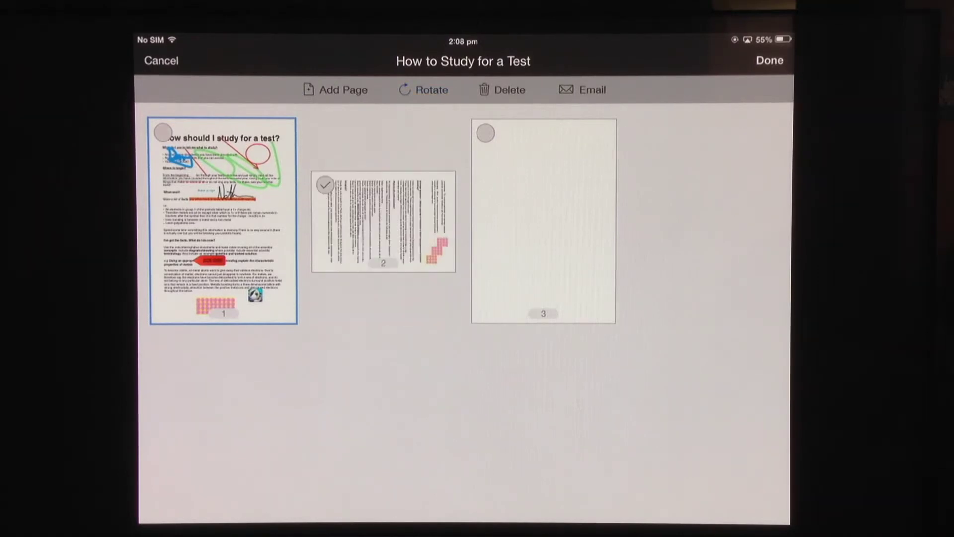
left_click(423, 90)
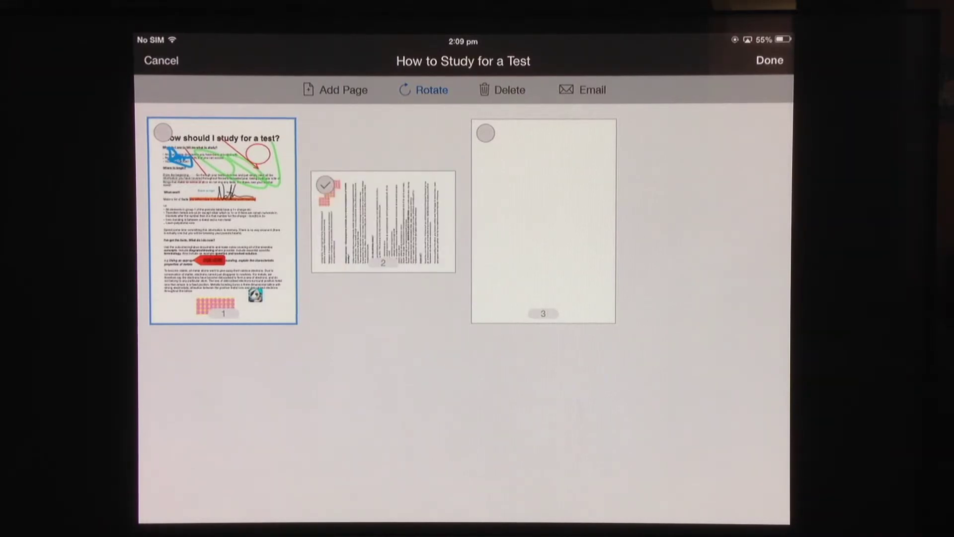
left_click(424, 90)
Delete the blank third page, confirming with Yes
left_click(325, 134)
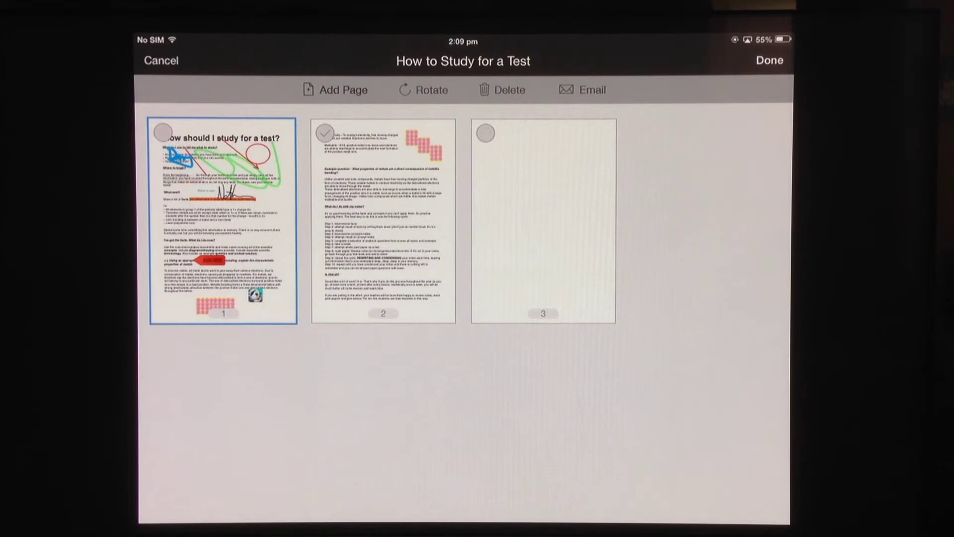
left_click(485, 133)
left_click(503, 89)
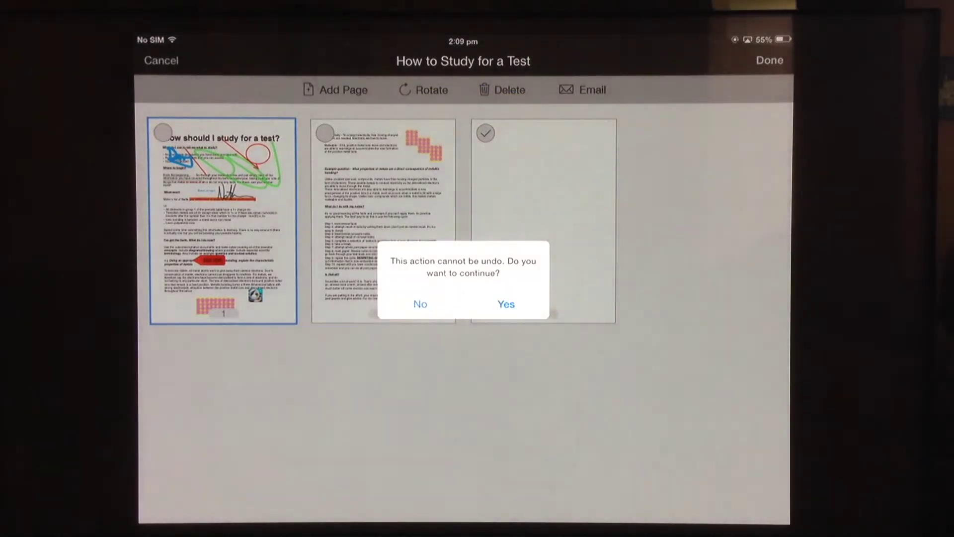
left_click(507, 304)
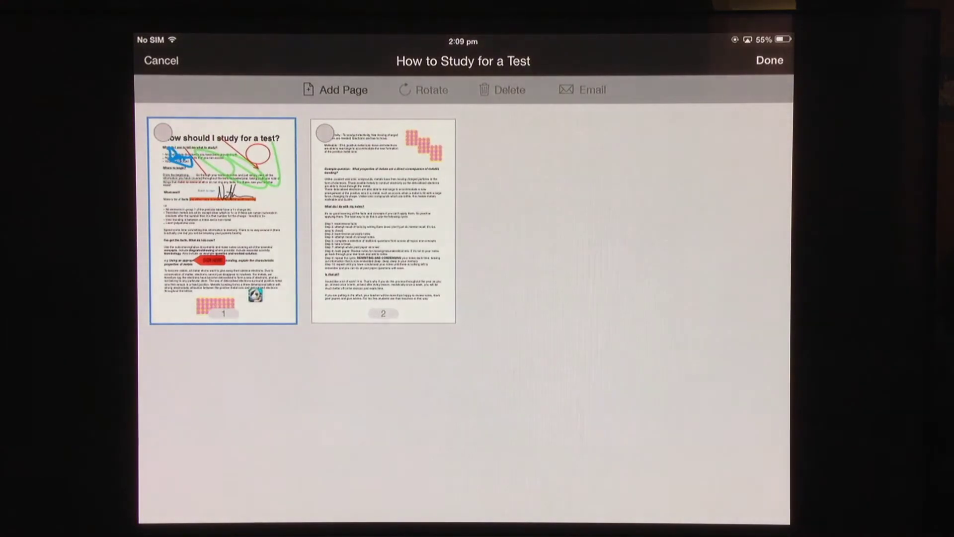
Start emailing page 2 as a PDF, then cancel and discard the draft
left_click(324, 133)
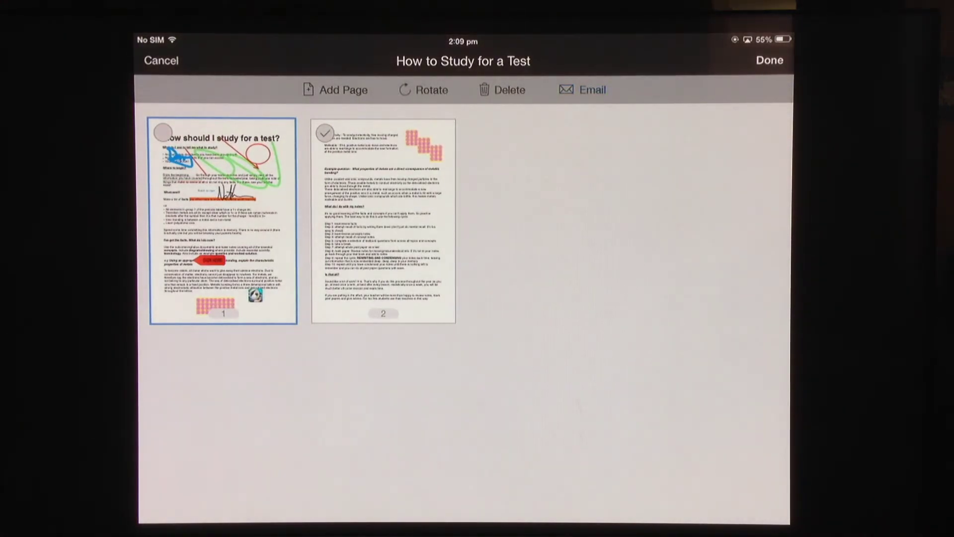
left_click(582, 90)
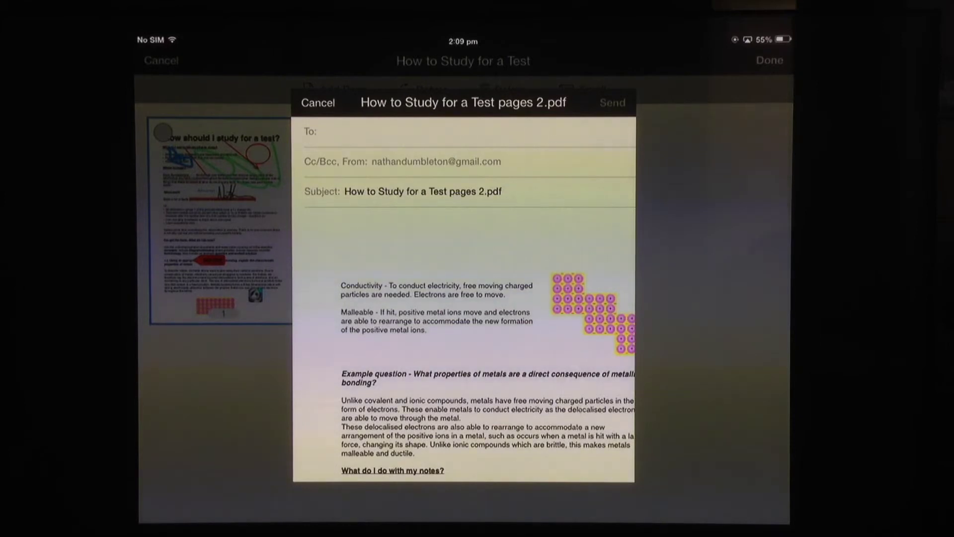
left_click(318, 103)
left_click(384, 127)
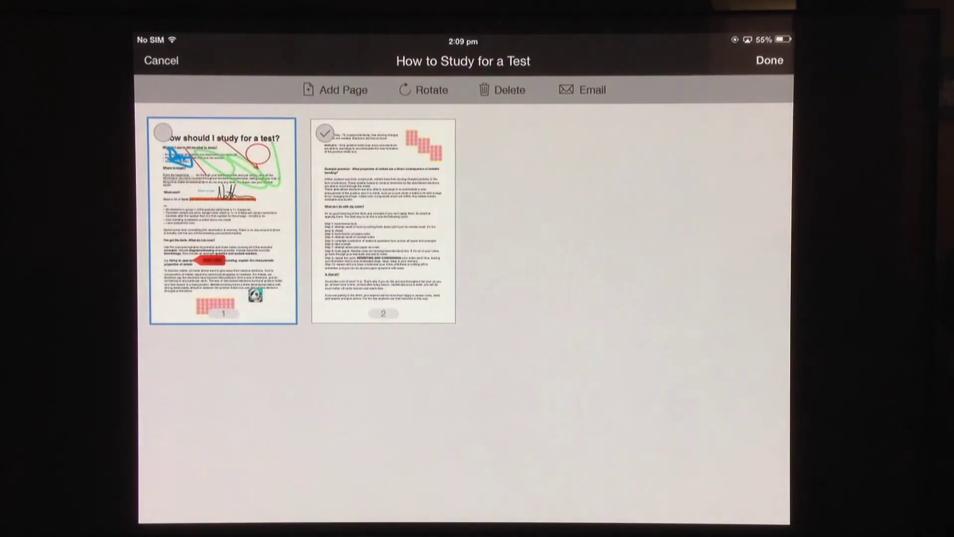
left_click(770, 59)
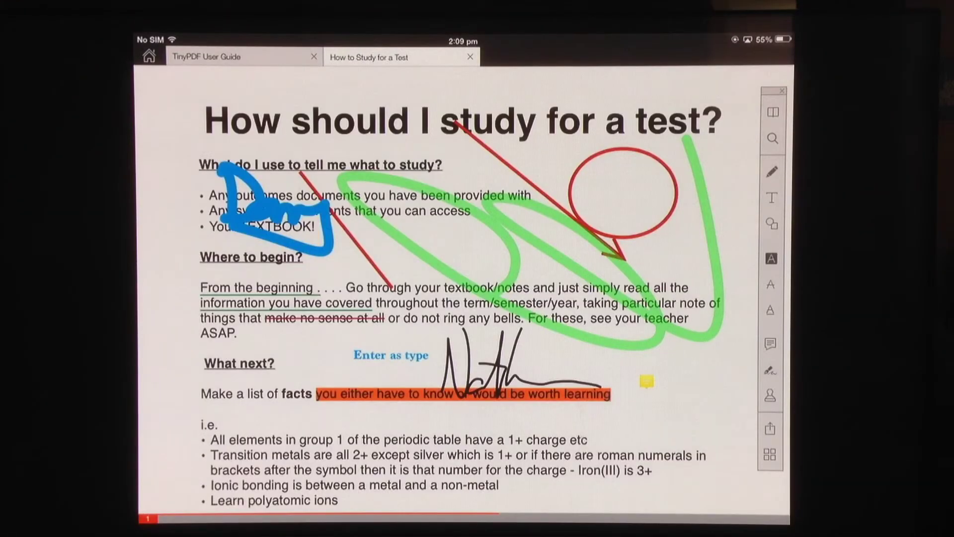
left_click(206, 57)
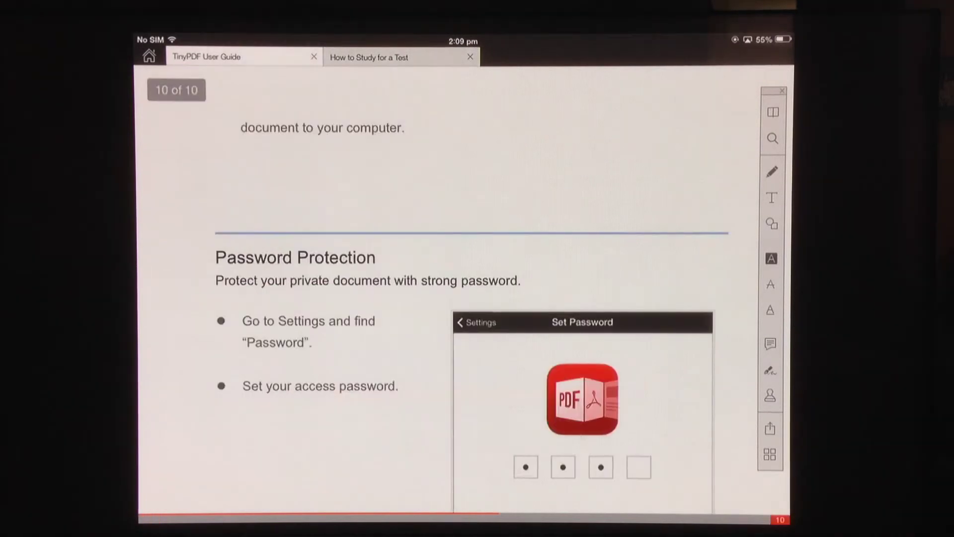
left_click(369, 57)
left_click(207, 56)
left_click(368, 56)
left_click(207, 56)
left_click(369, 57)
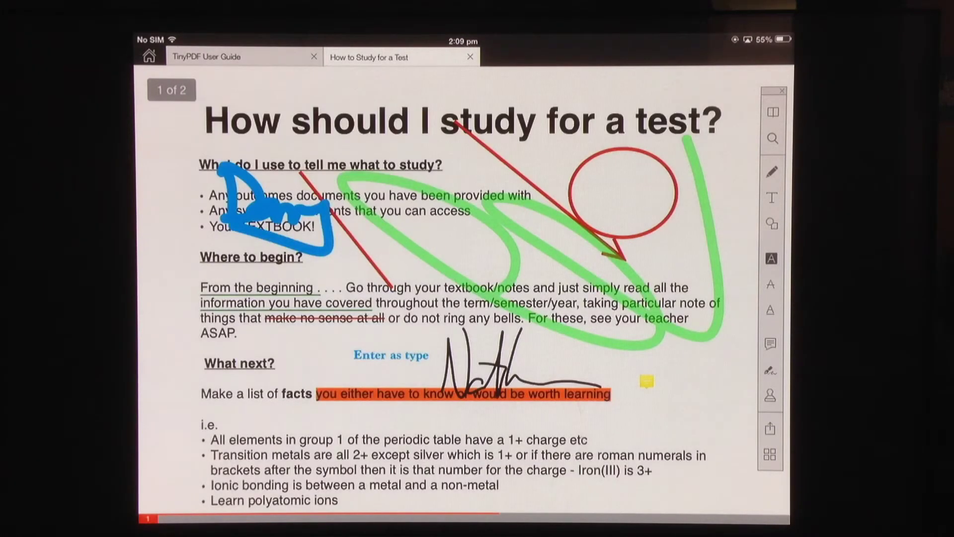
Open the document library, check Dropbox, and return to local documents
left_click(149, 56)
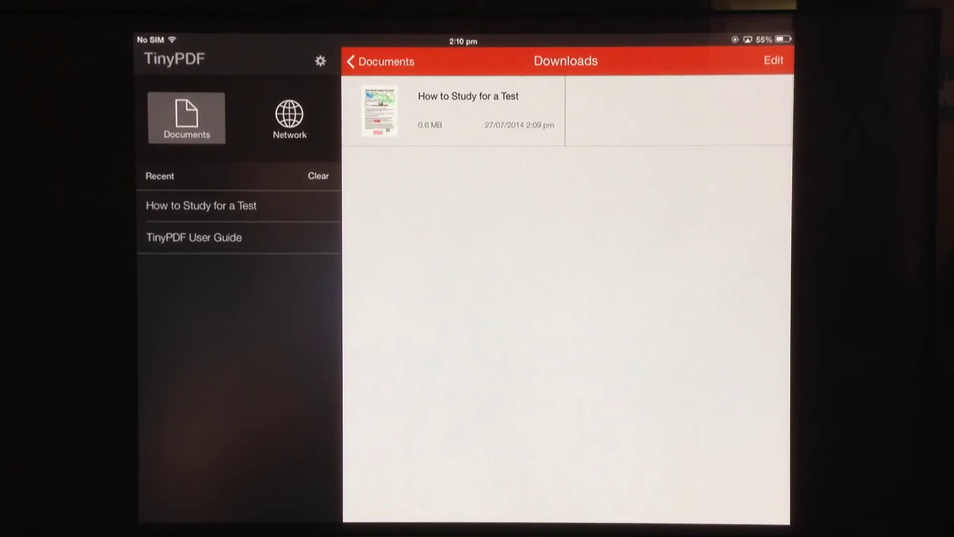
left_click(289, 118)
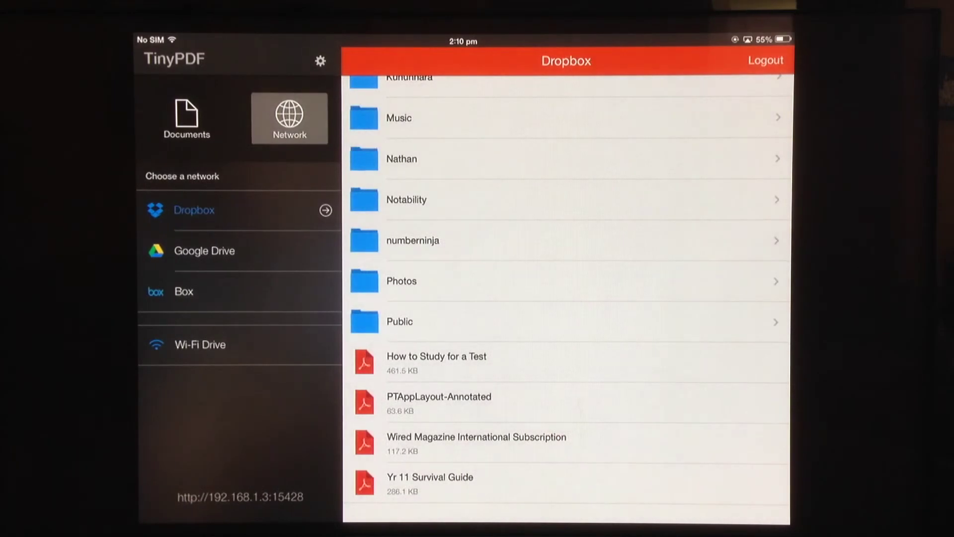
left_click(187, 118)
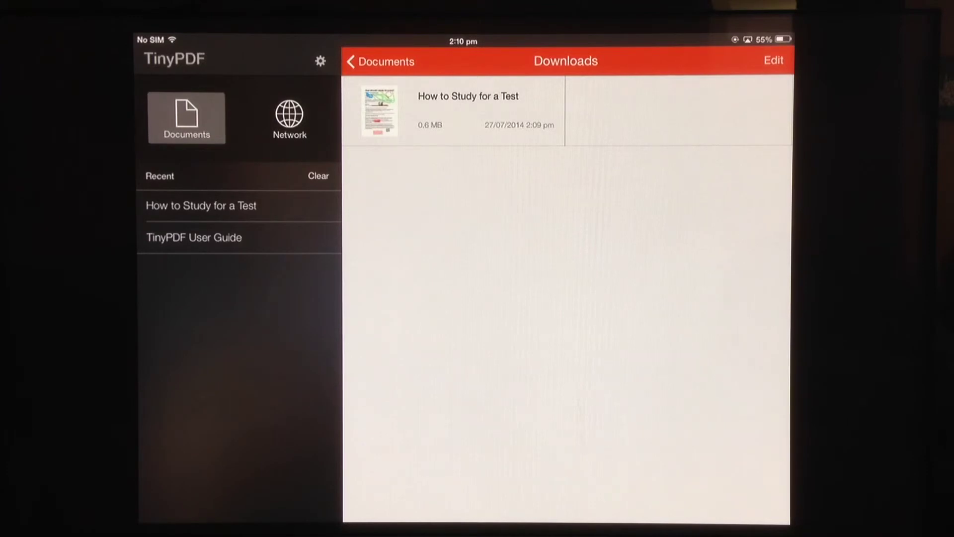
Select 'How to Study for a Test' and view upload services without uploading
left_click(773, 60)
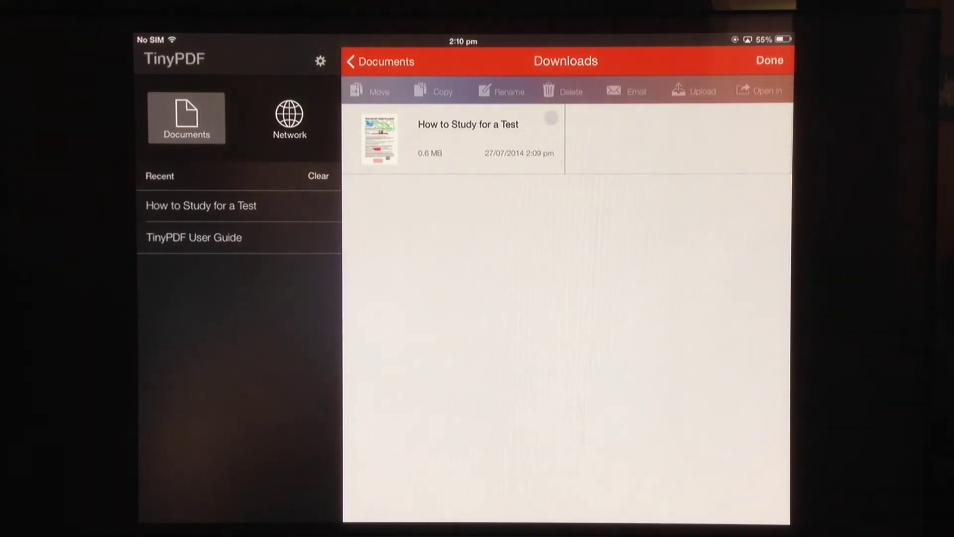
left_click(551, 118)
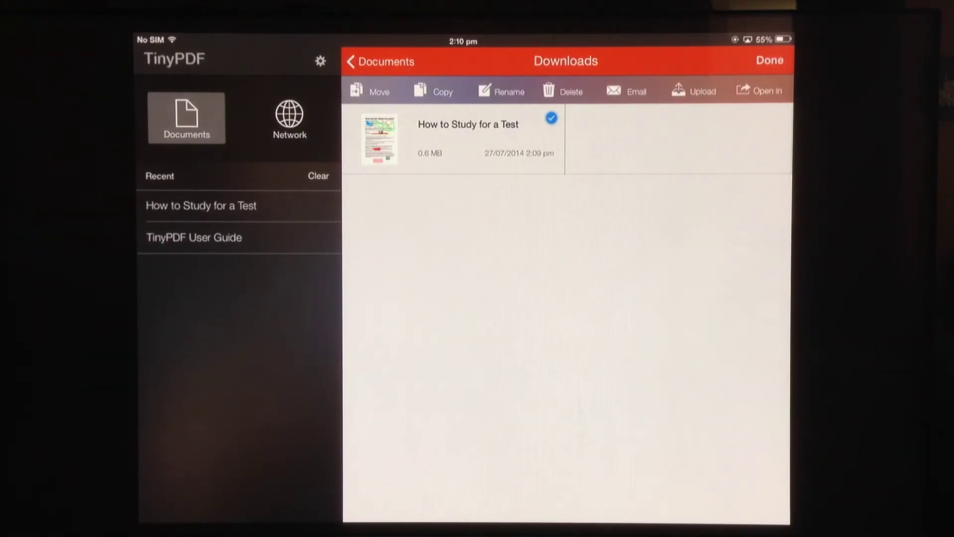
left_click(693, 91)
left_click(769, 60)
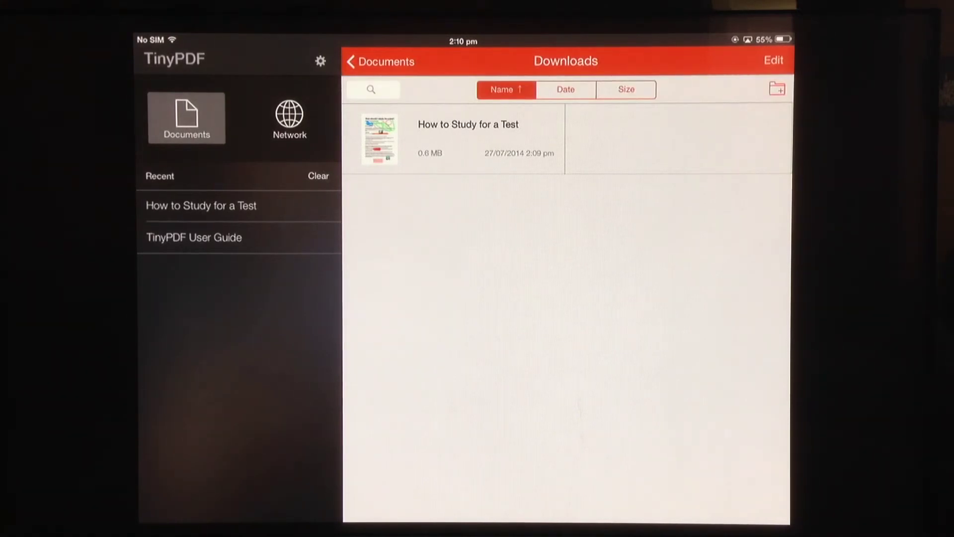
Sort Downloads by size and create a new folder named School
left_click(566, 89)
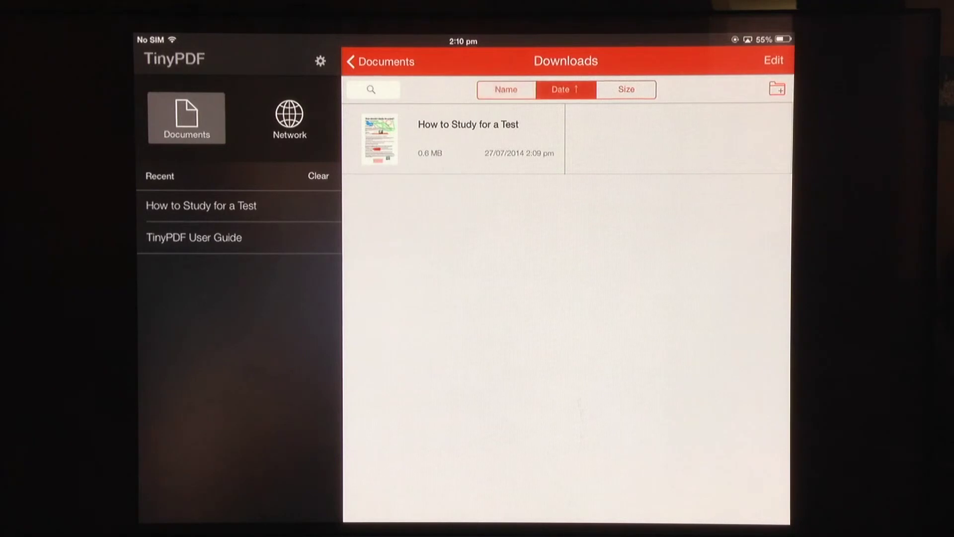
left_click(626, 89)
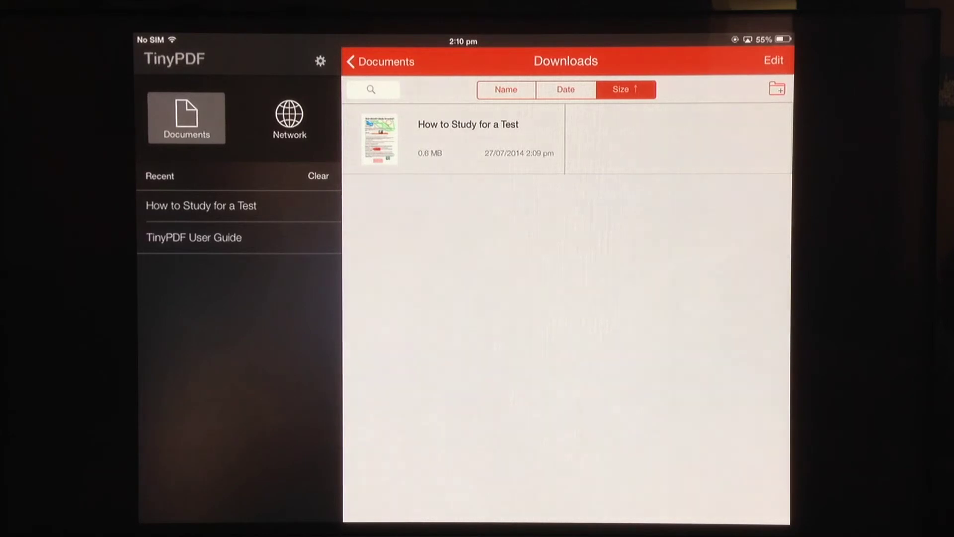
left_click(777, 89)
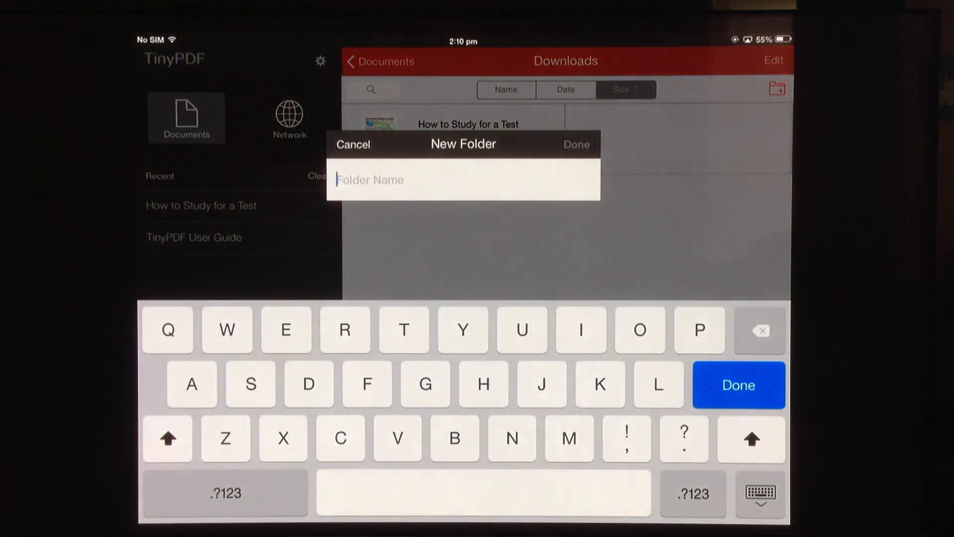
type("Schoo")
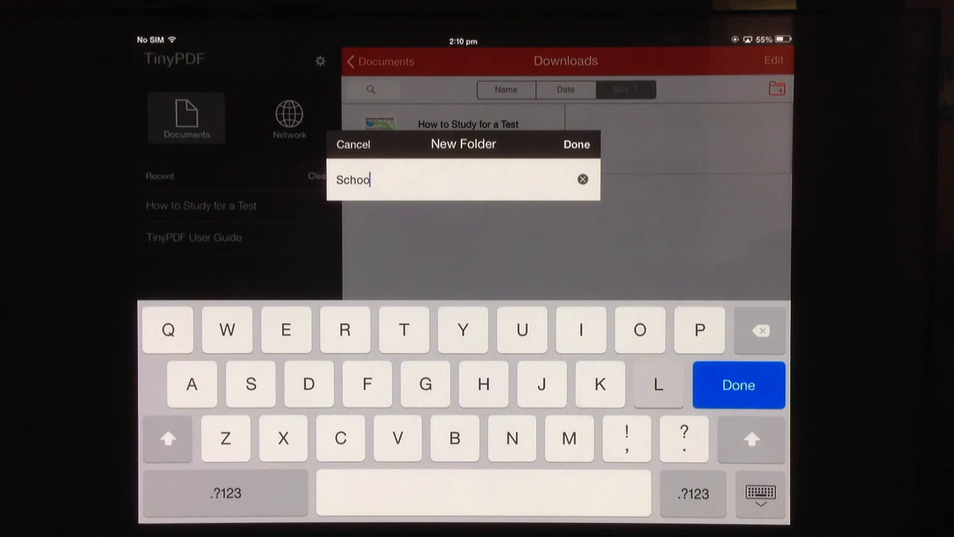
type("l")
key("Return")
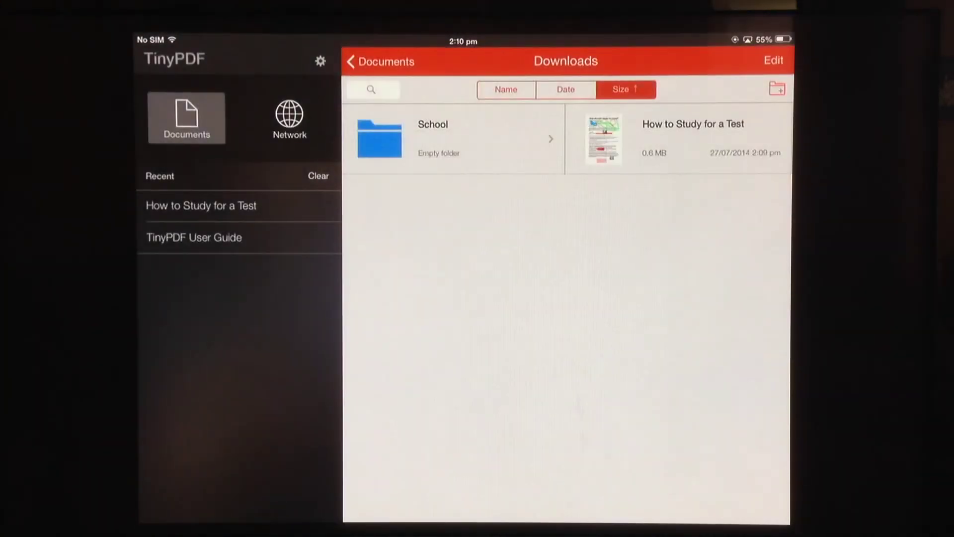
Move the How to Study for a Test PDF into the School folder
left_click(773, 61)
left_click(778, 118)
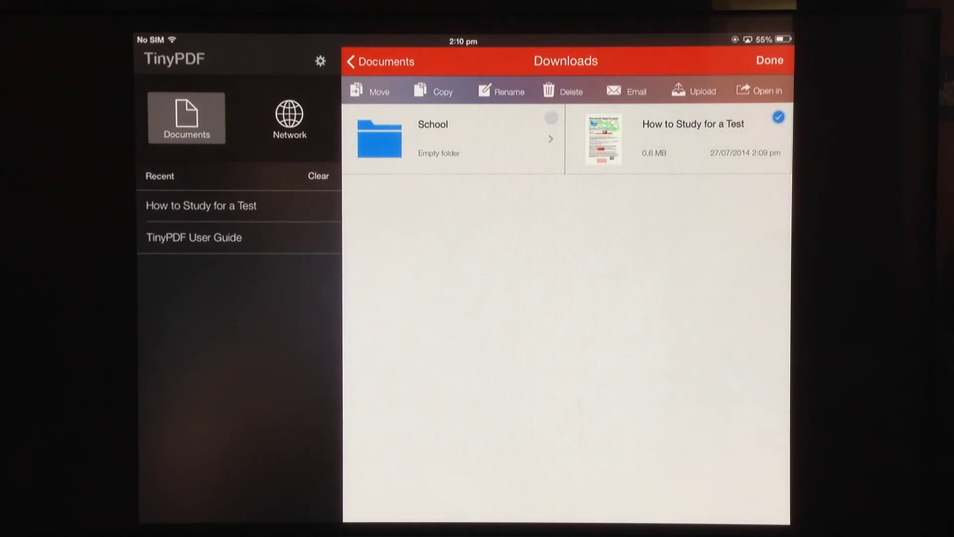
left_click(371, 91)
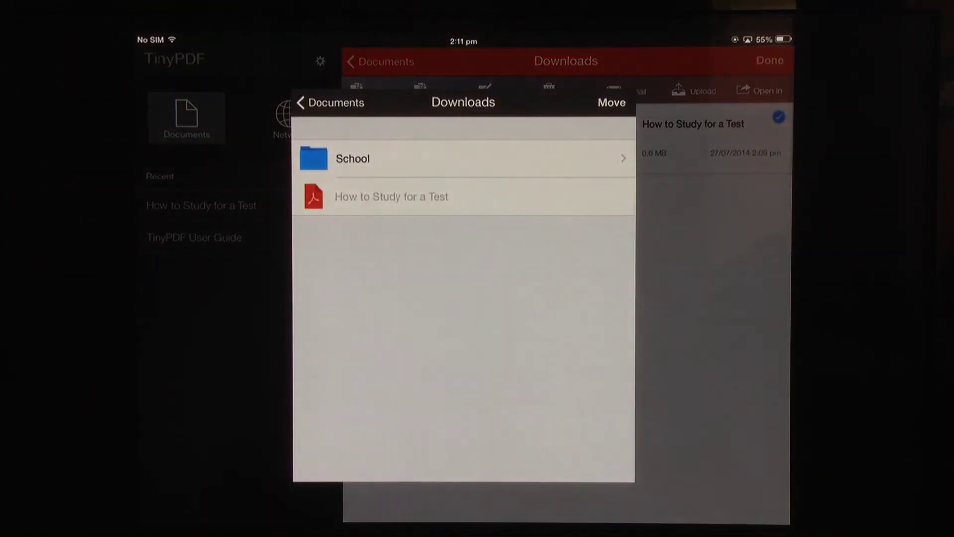
left_click(353, 159)
left_click(612, 103)
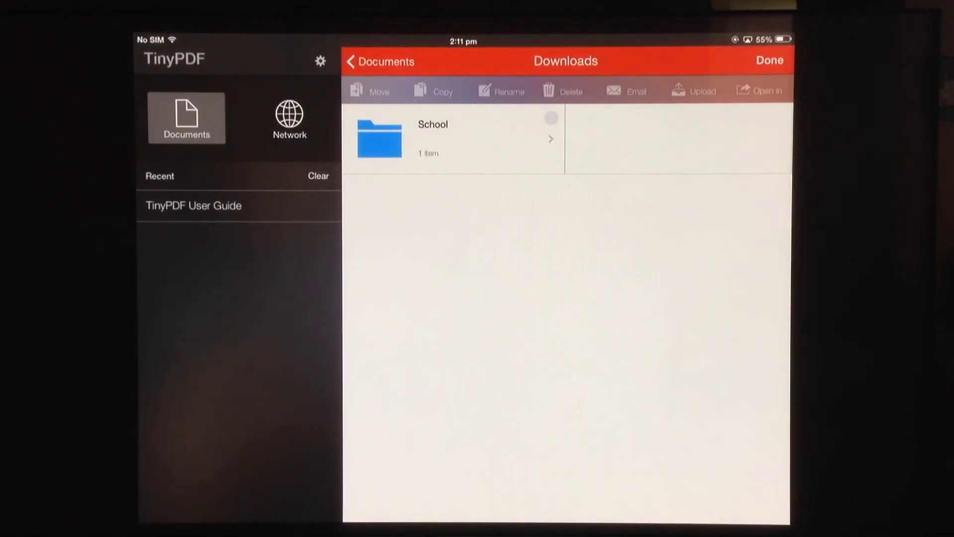
left_click(769, 61)
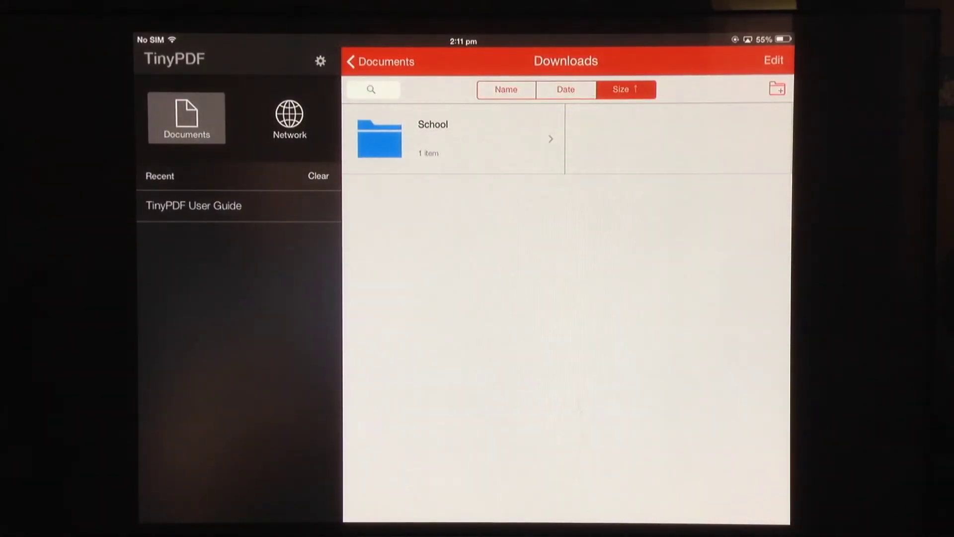
Check the School folder, then go back to the Documents root
left_click(455, 139)
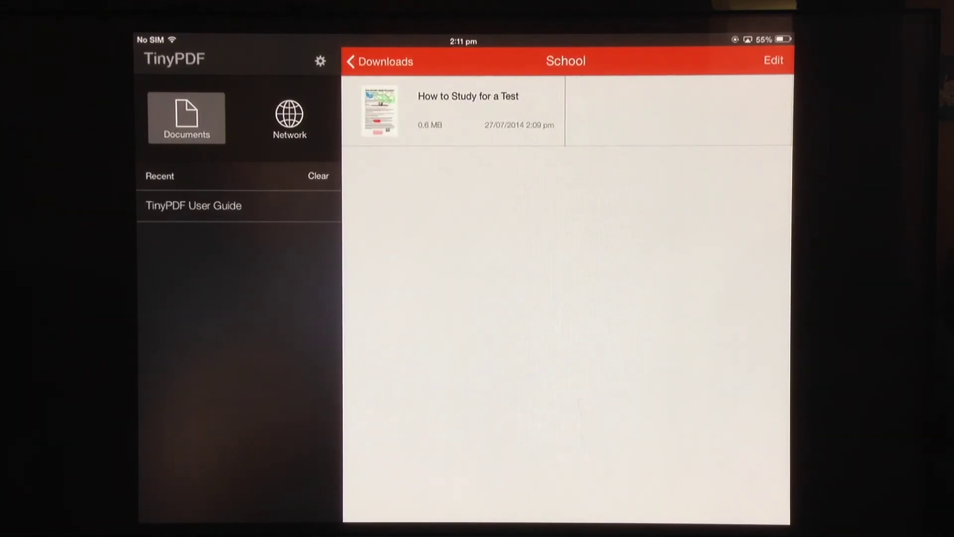
left_click(381, 61)
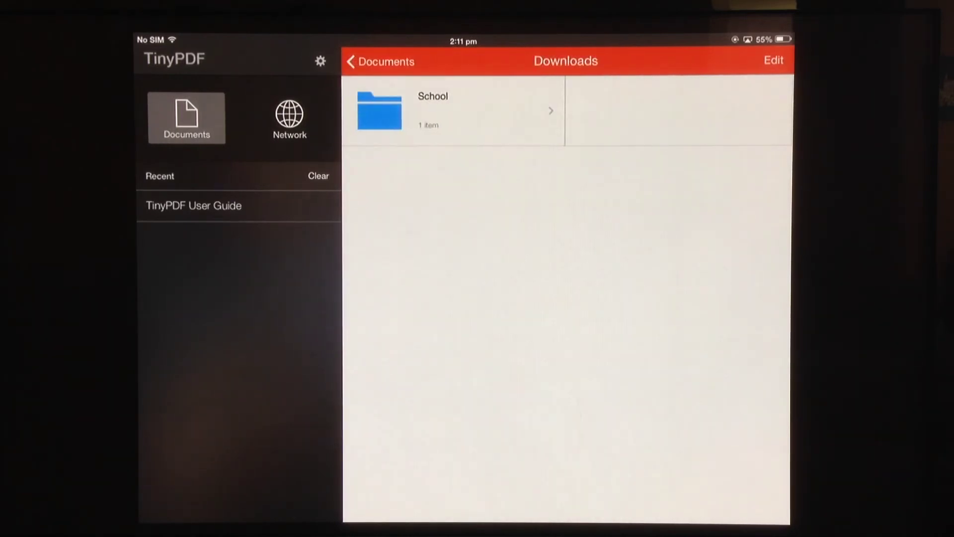
left_click(381, 61)
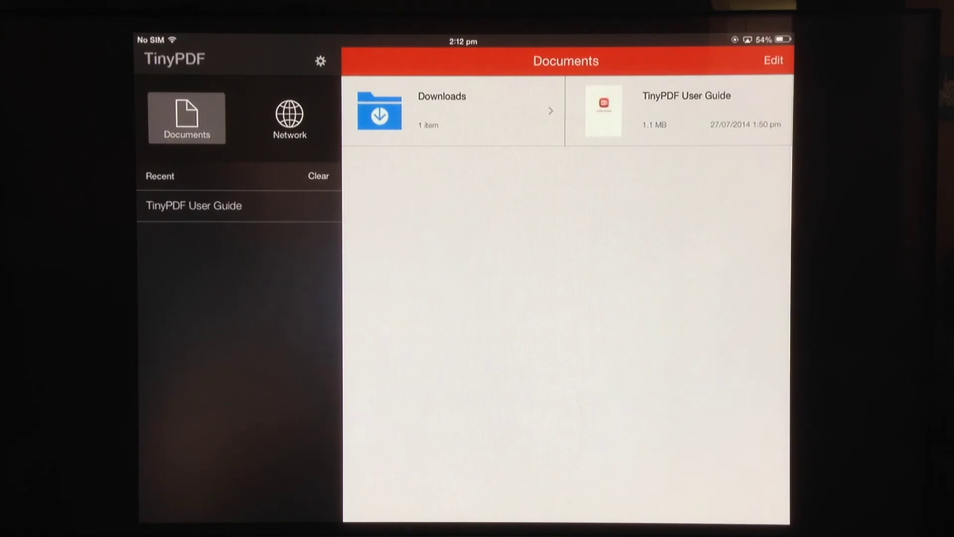
scroll(566, 298, "up", 2)
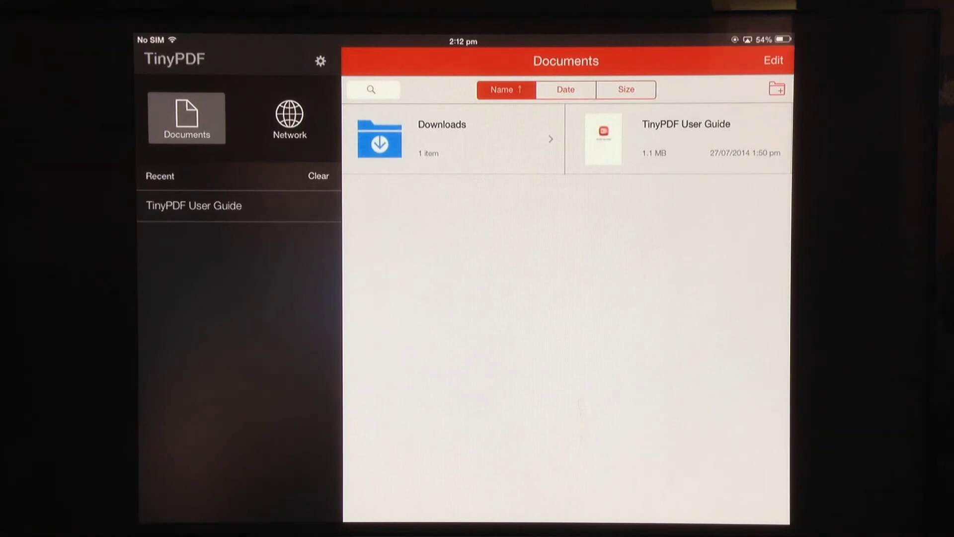
Start and cancel a document search, then open the Settings panel
left_click(373, 88)
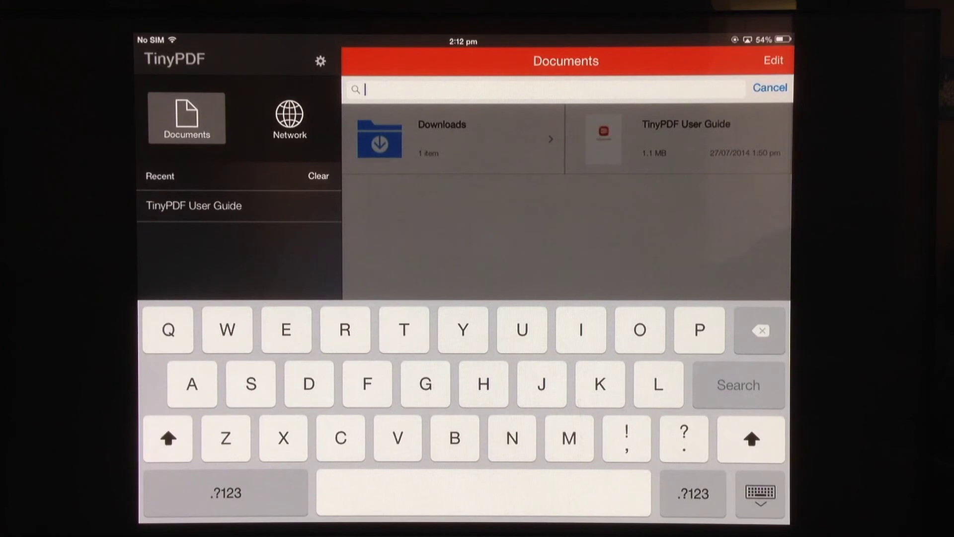
left_click(769, 87)
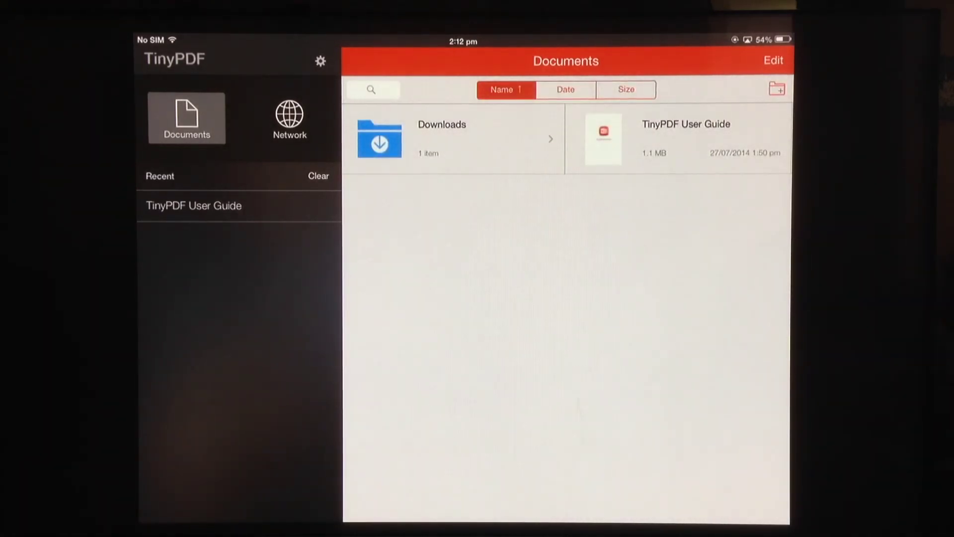
left_click(321, 60)
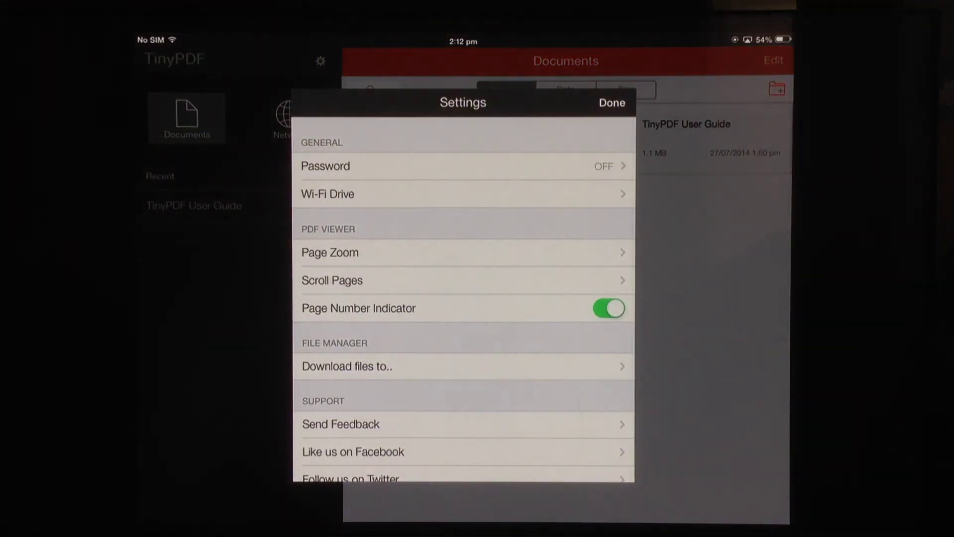
Review the Password, Wi-Fi Drive and Page Zoom settings without changing them
left_click(325, 165)
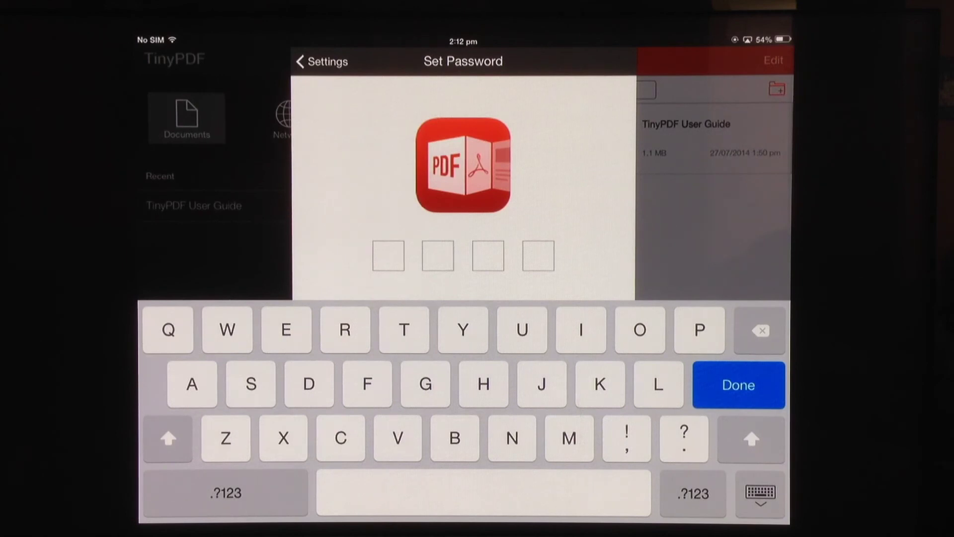
left_click(322, 62)
left_click(327, 194)
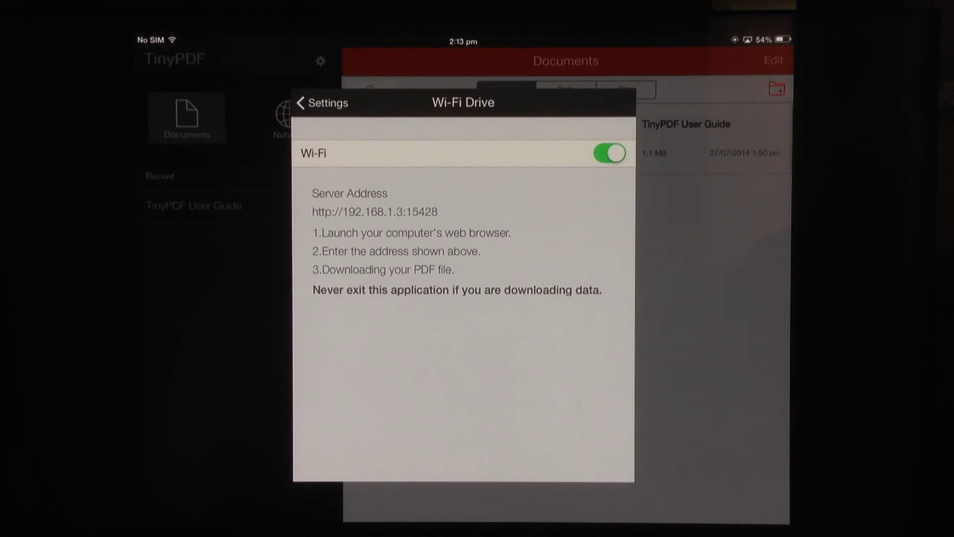
left_click(323, 102)
left_click(330, 253)
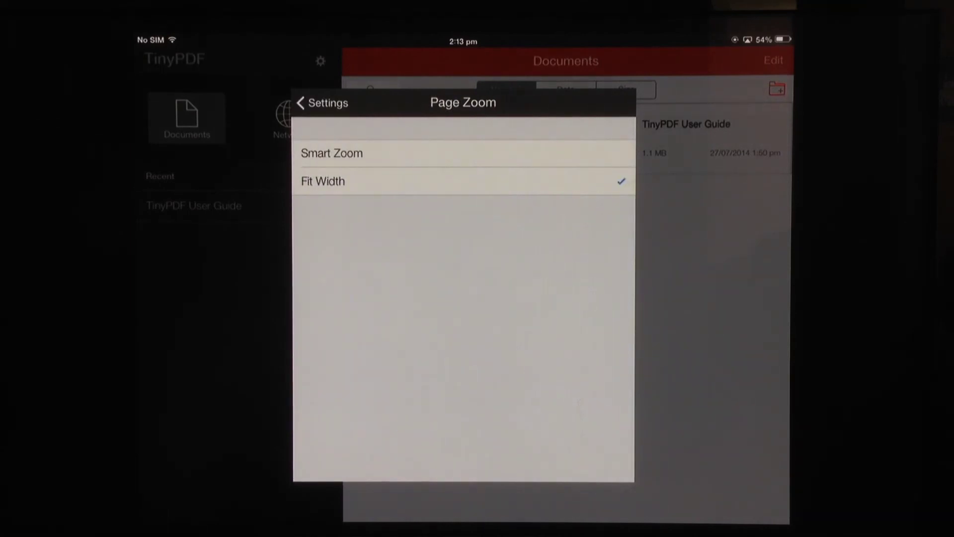
left_click(322, 102)
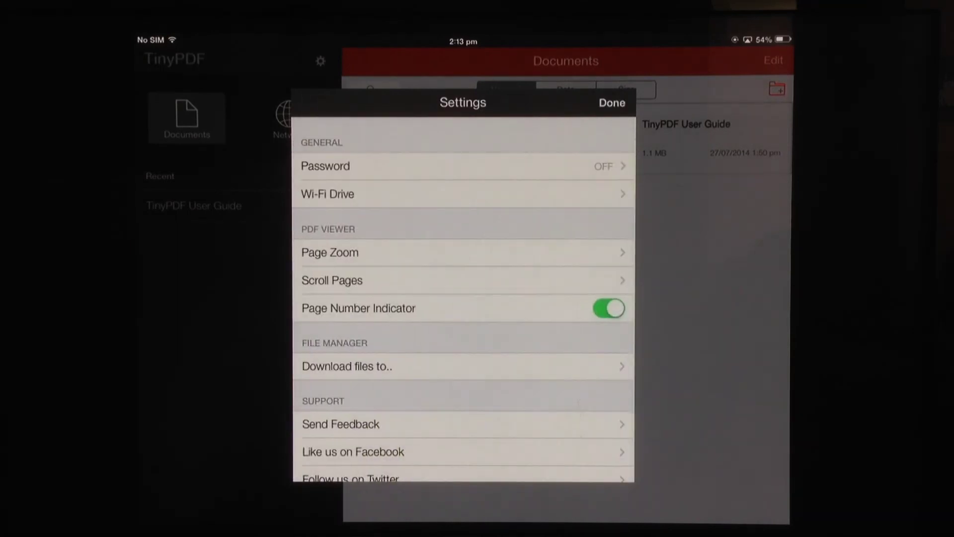
Review the Scroll Pages and download-location settings unchanged, then close Settings
left_click(351, 279)
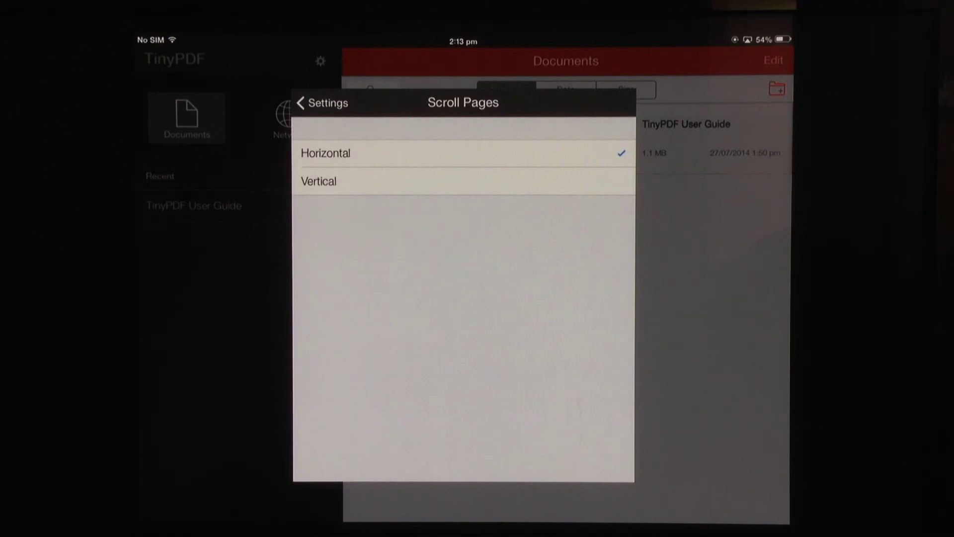
left_click(323, 102)
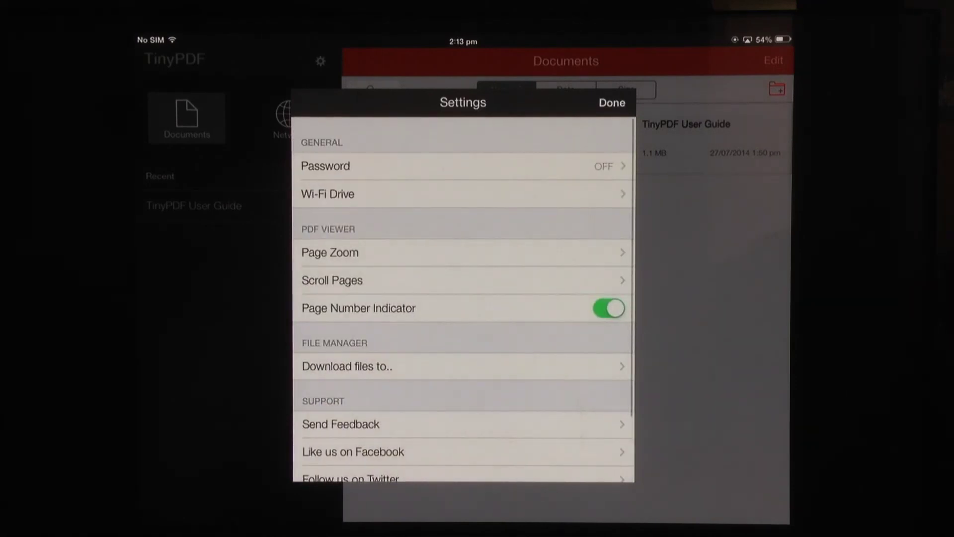
scroll(462, 298, "down", 3)
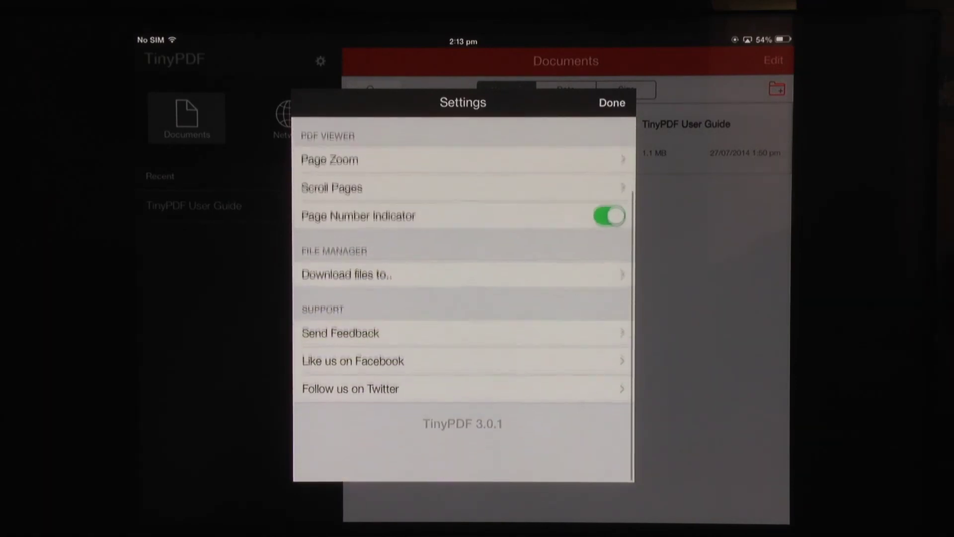
left_click(347, 282)
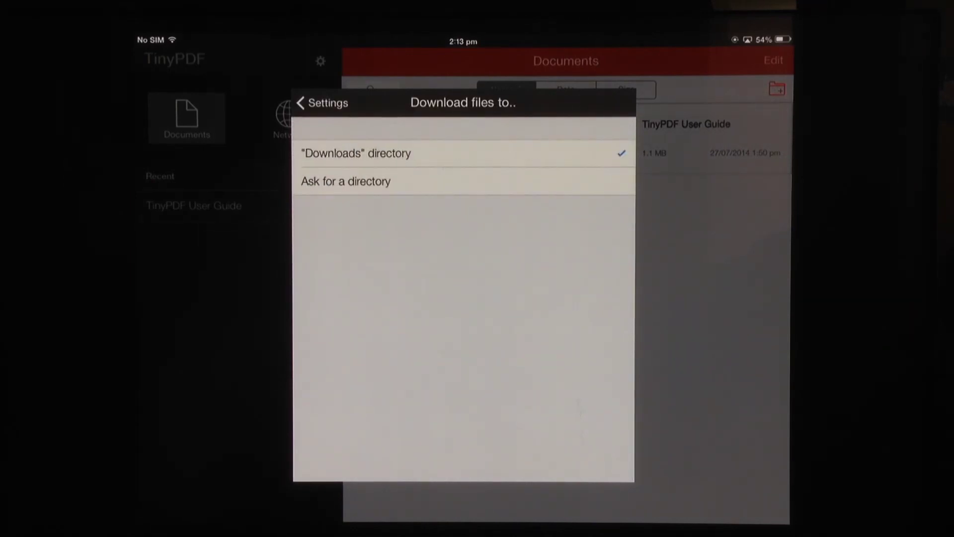
left_click(322, 102)
left_click(611, 100)
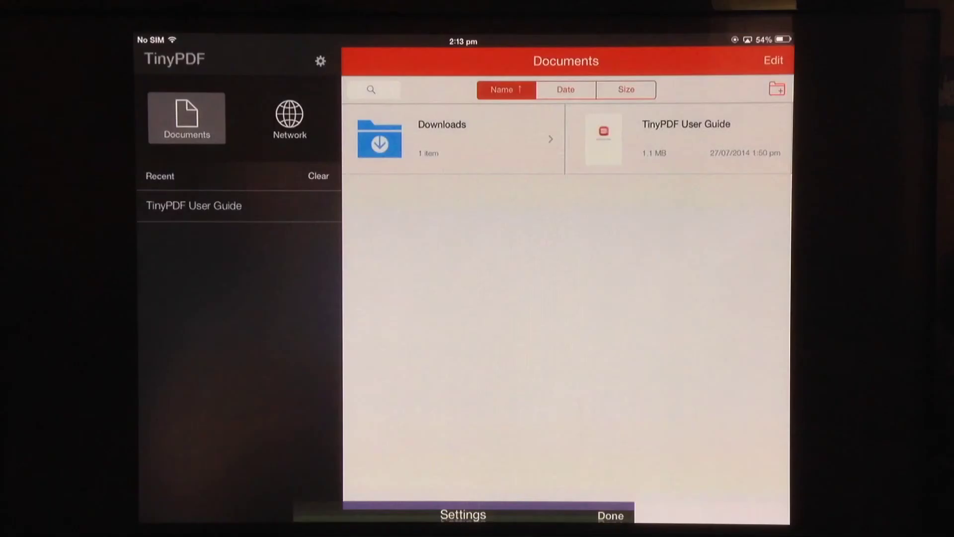